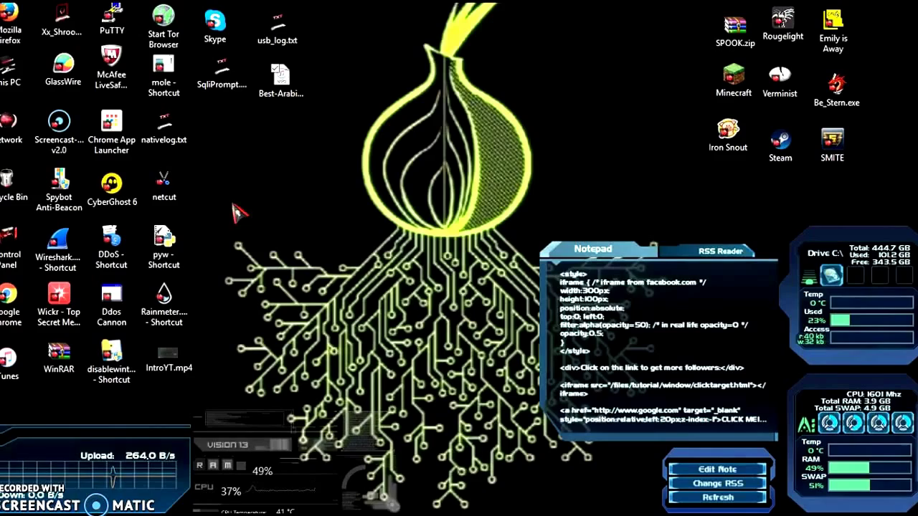
# Move the CyberGhost 6 shortcut out of the desktop icon columns onto the onion artwork.
pyautogui.moveTo(113, 197); pyautogui.dragTo(331, 172)
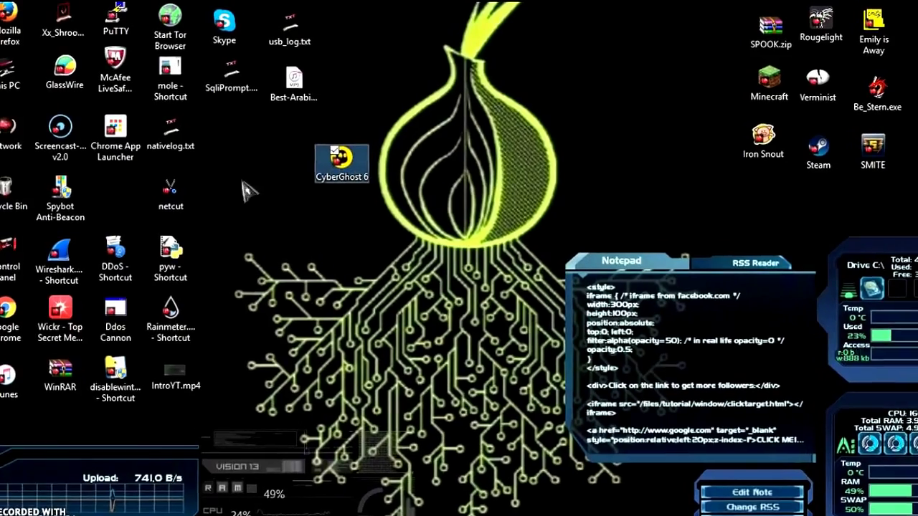
pyautogui.rightClick(329, 147)
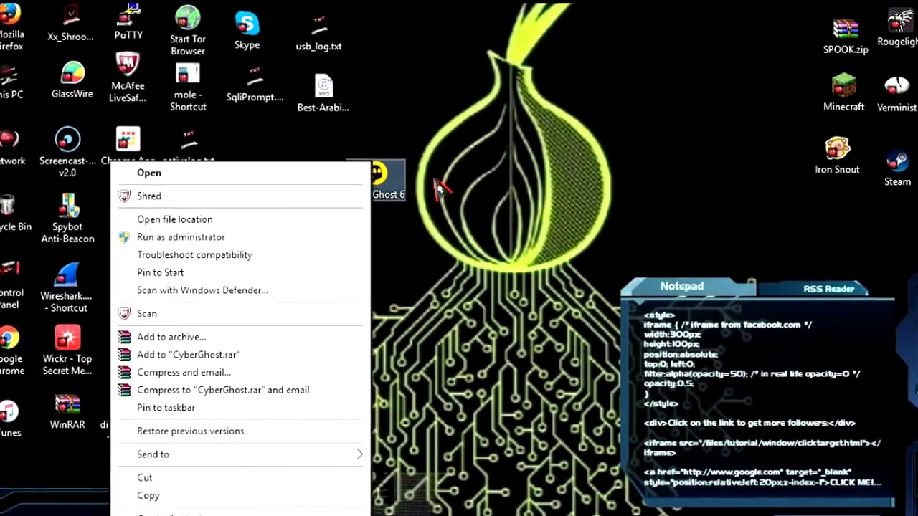
pyautogui.click(433, 143)
pyautogui.moveTo(229, 169); pyautogui.dragTo(369, 211)
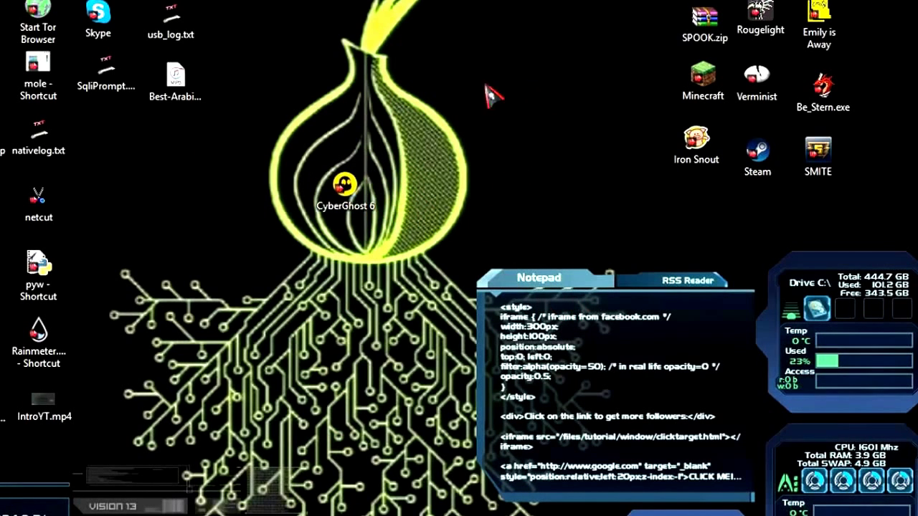
# Open CyberGhost's compact window from the system tray, disconnect the active VPN connection, and expand the client to its full window.
pyautogui.moveTo(760, 3)
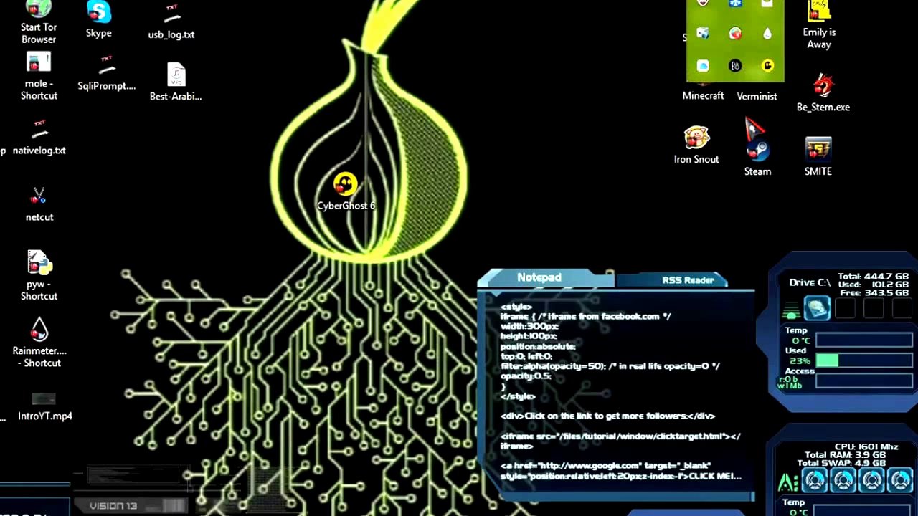
pyautogui.click(767, 66)
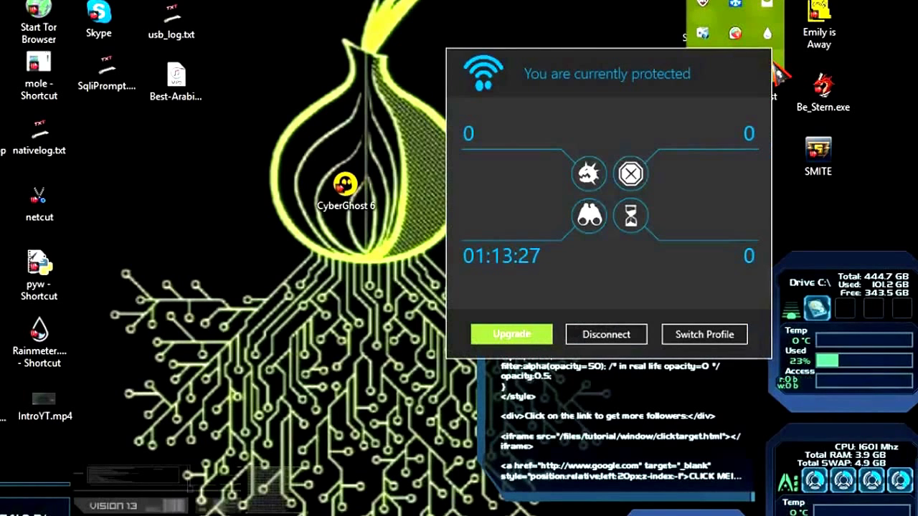
pyautogui.click(681, 28)
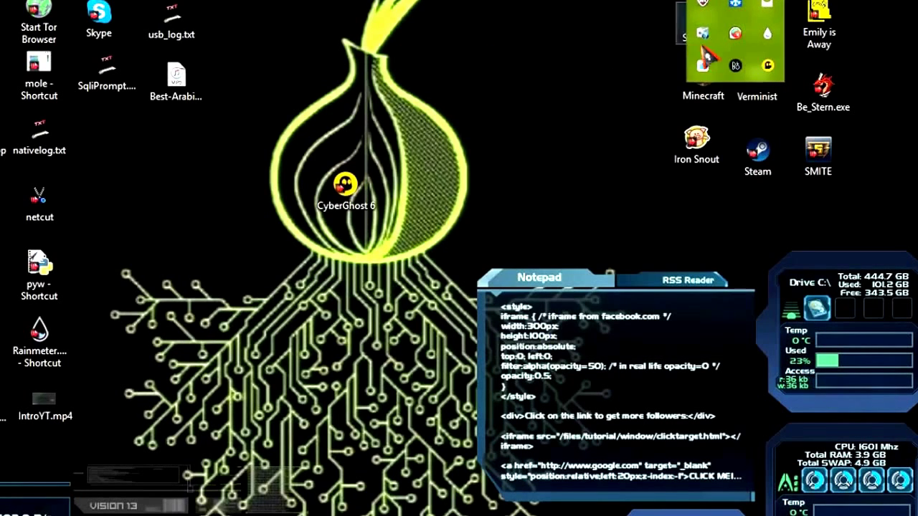
pyautogui.click(772, 64)
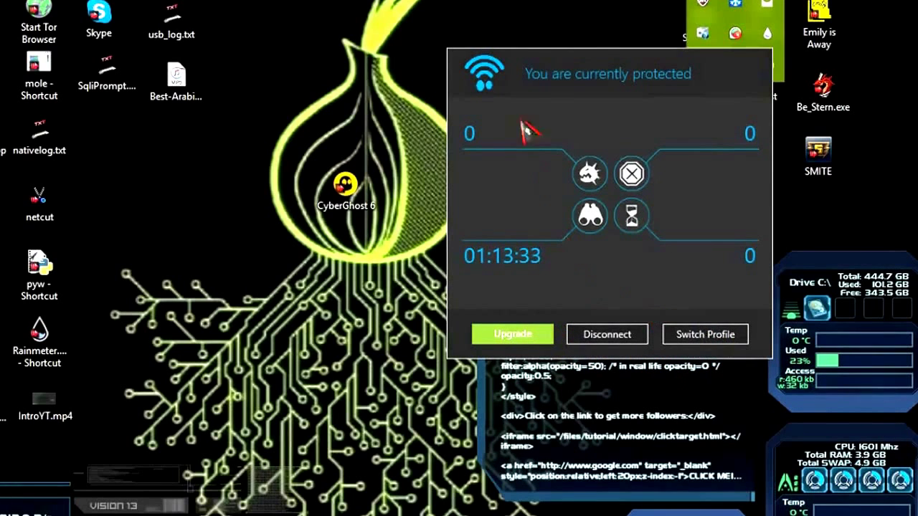
pyautogui.click(461, 16)
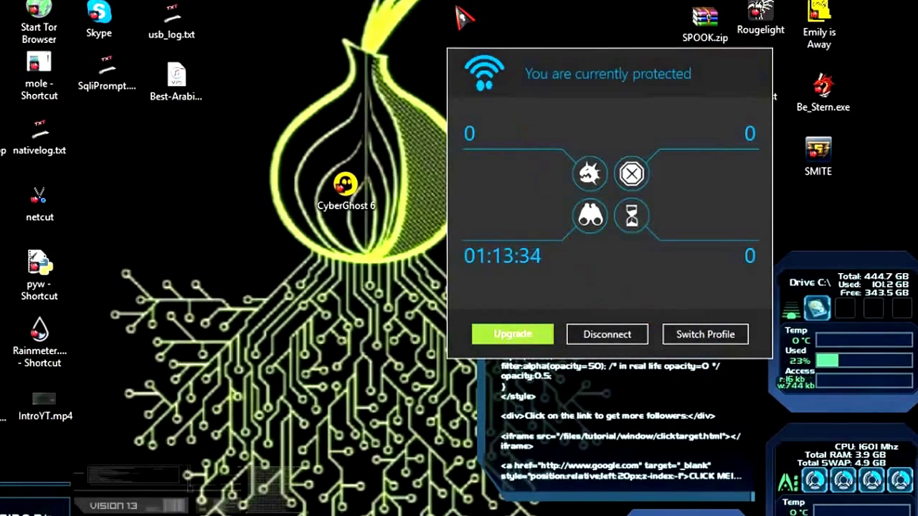
pyautogui.click(607, 341)
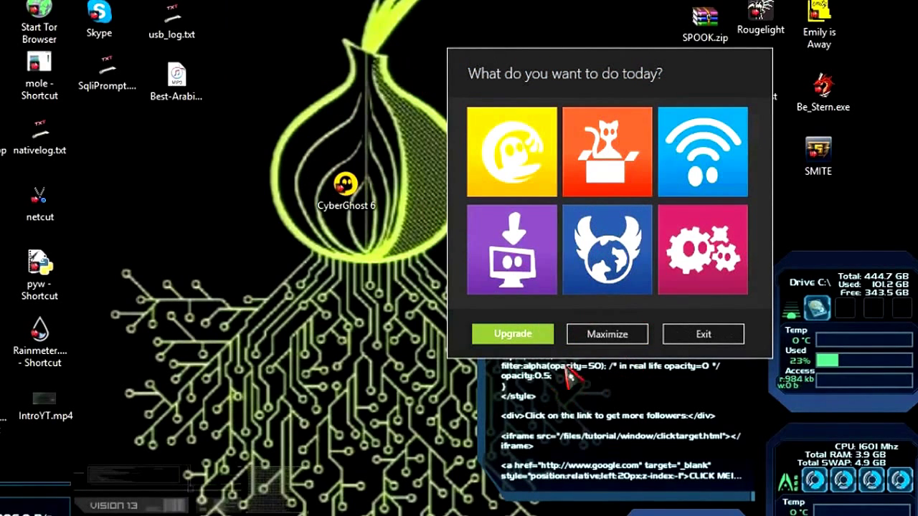
pyautogui.click(626, 336)
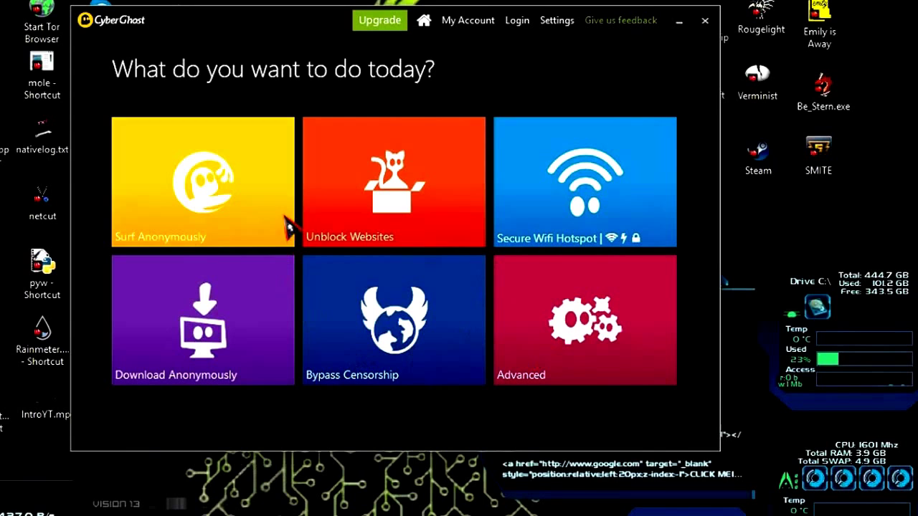
# Open the Unblock Websites profile and read through its intro pages.
pyautogui.moveTo(327, 248)
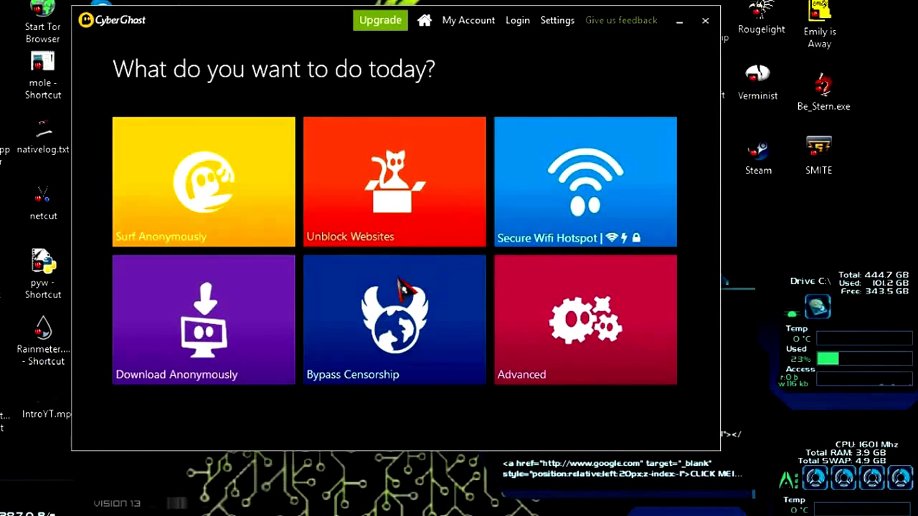
pyautogui.moveTo(271, 156)
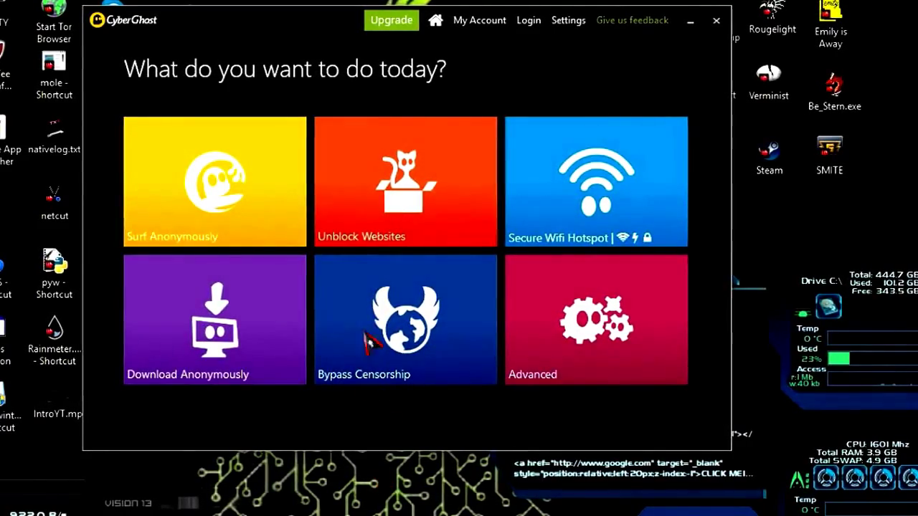
pyautogui.click(409, 215)
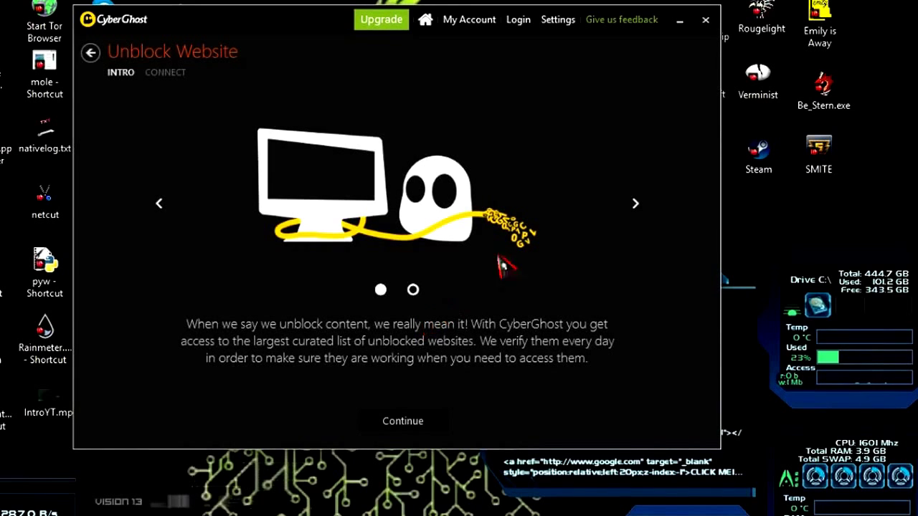
pyautogui.click(632, 205)
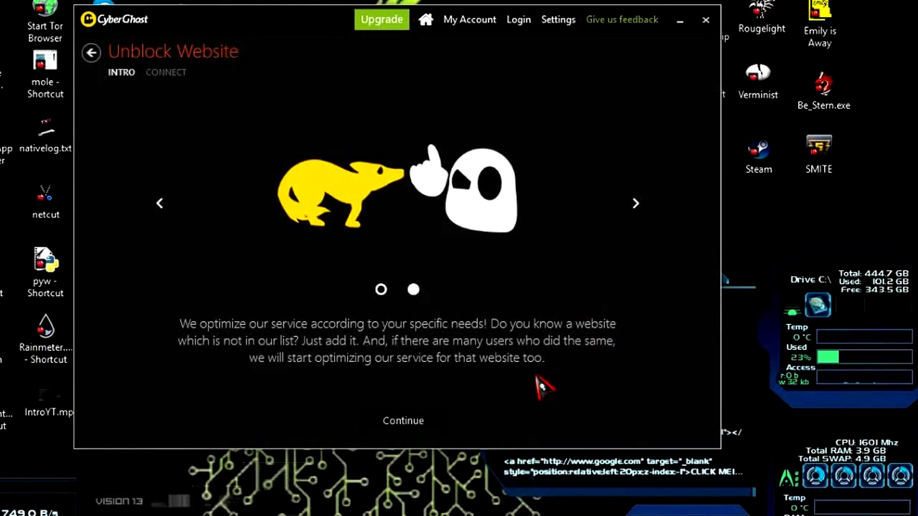
pyautogui.click(424, 419)
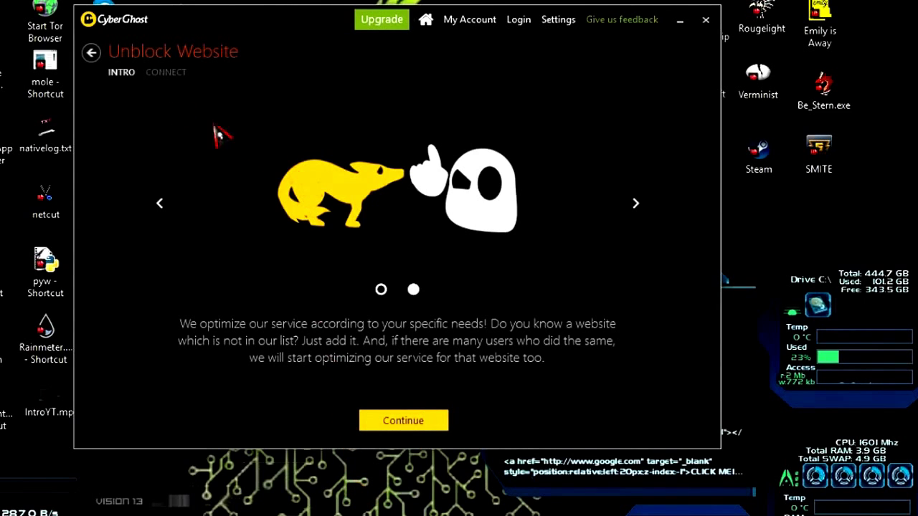
# Examine the list of websites that the Unblock Websites profile can unblock and return to the profile overview.
pyautogui.click(172, 86)
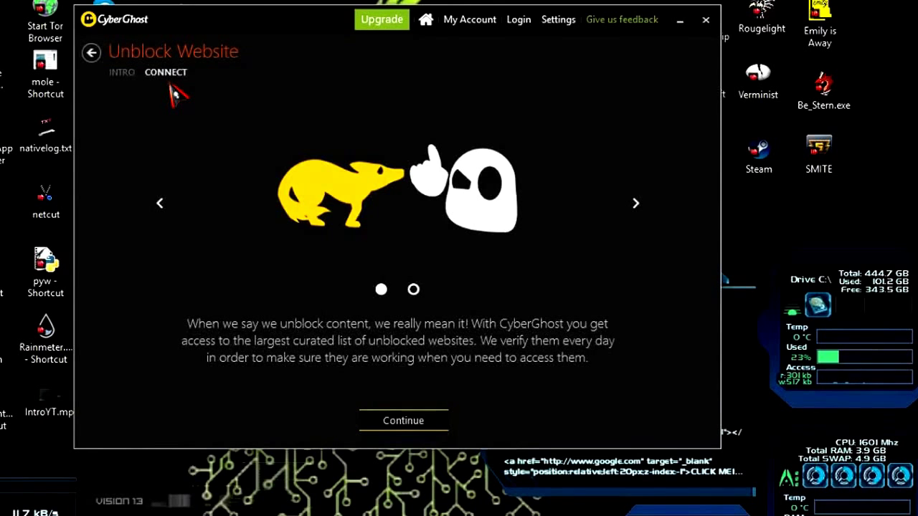
pyautogui.click(172, 86)
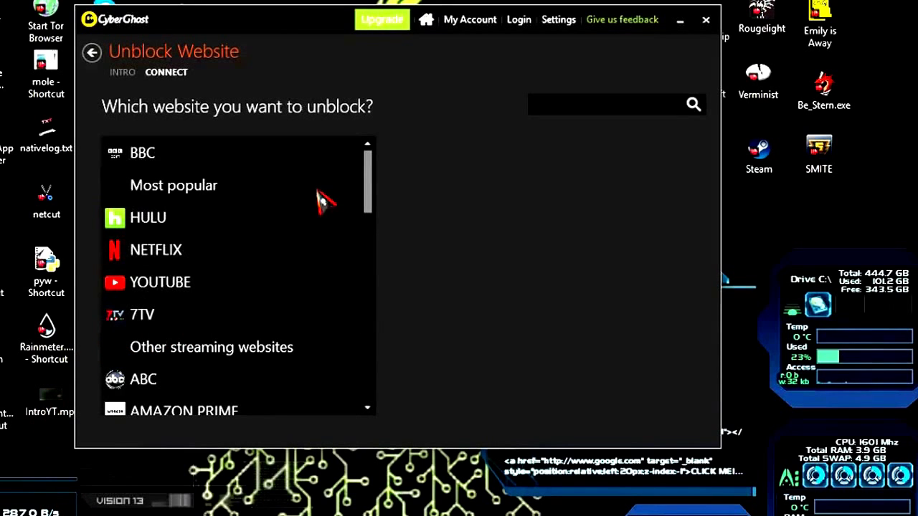
pyautogui.moveTo(372, 168); pyautogui.dragTo(345, 149)
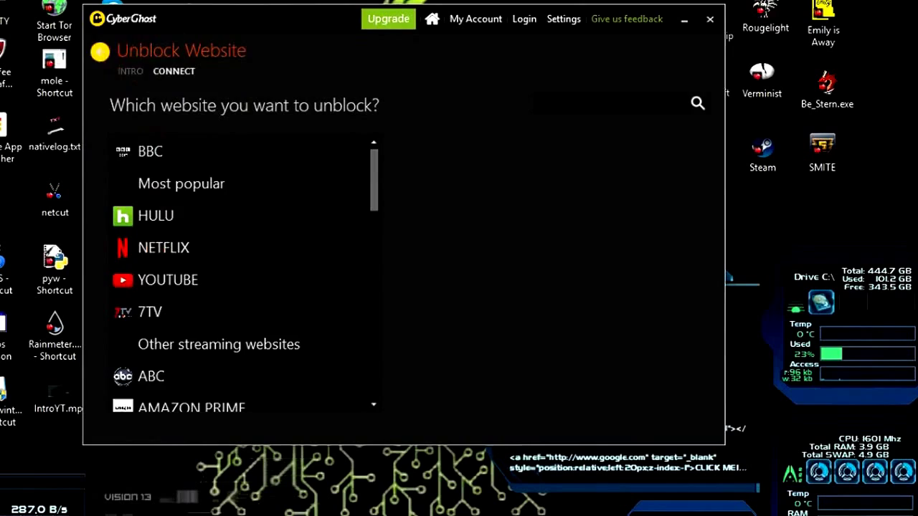
pyautogui.click(98, 52)
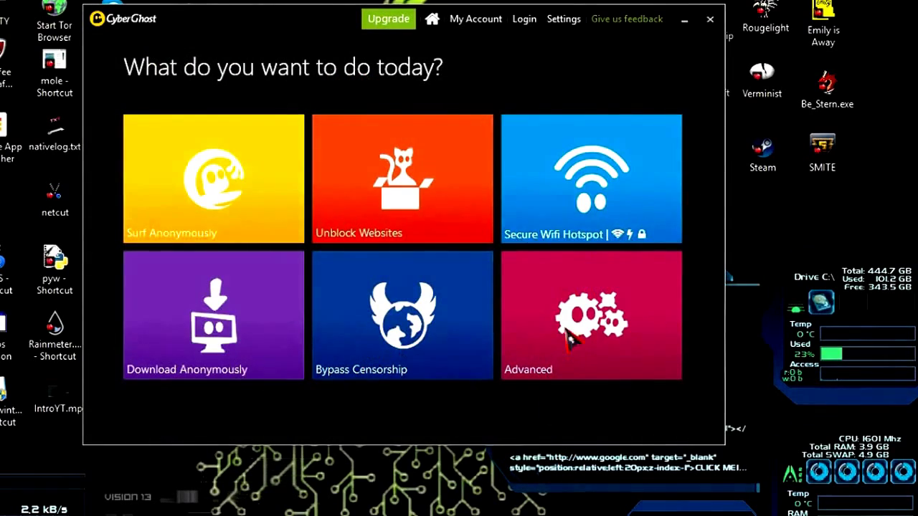
# Open the Advanced profile's server list and expand the United States entry to show its individual servers.
pyautogui.click(567, 367)
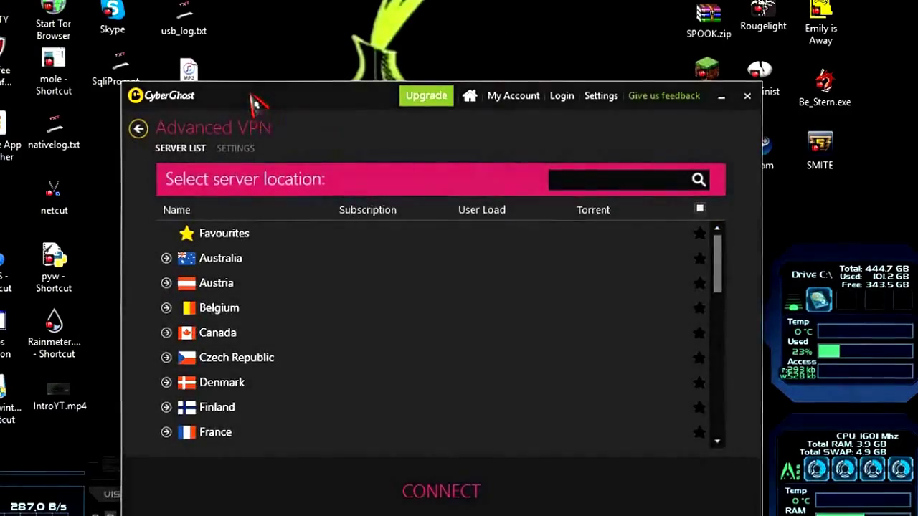
pyautogui.moveTo(256, 102); pyautogui.dragTo(223, 9)
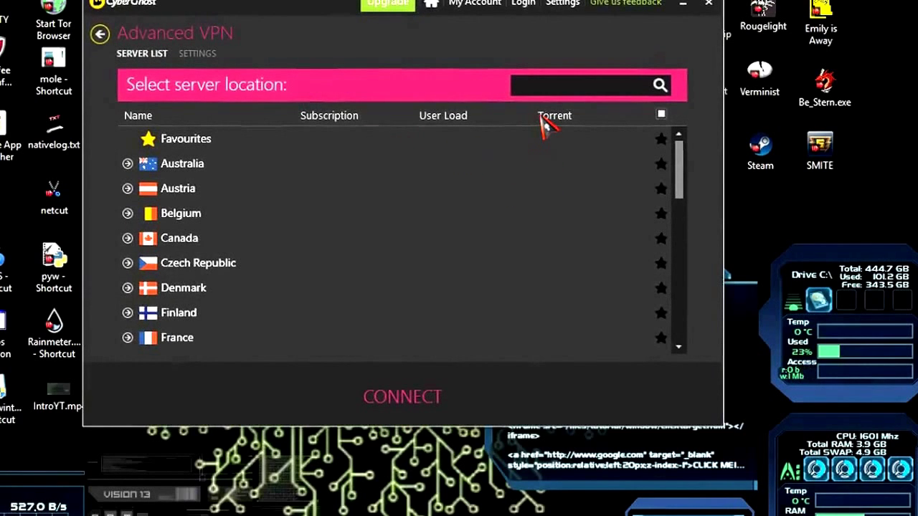
pyautogui.scroll(-1, 251, 296)
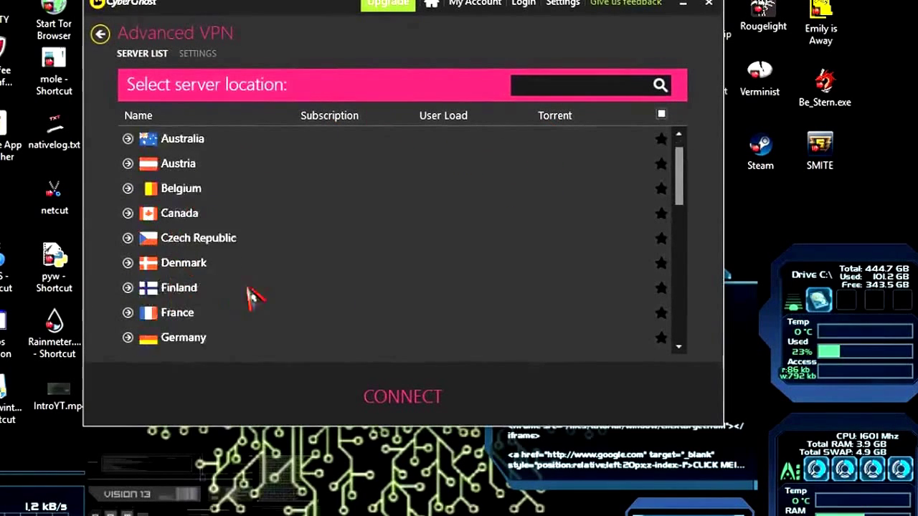
pyautogui.scroll(-17, 251, 296)
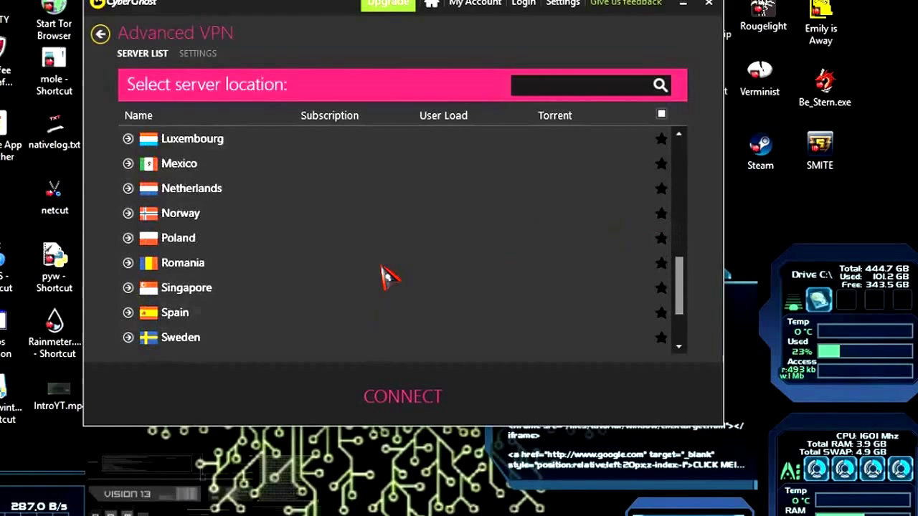
pyautogui.scroll(-4, 387, 276)
pyautogui.click(262, 343)
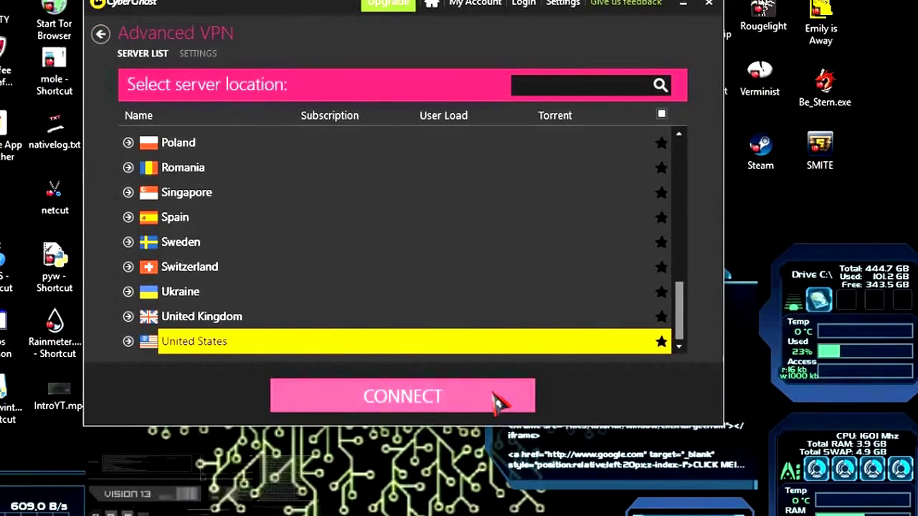
pyautogui.click(130, 342)
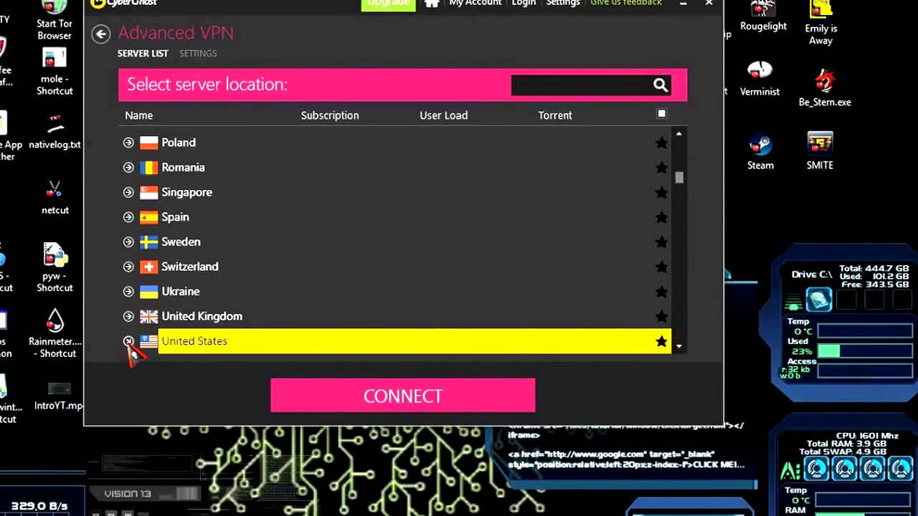
pyautogui.click(128, 341)
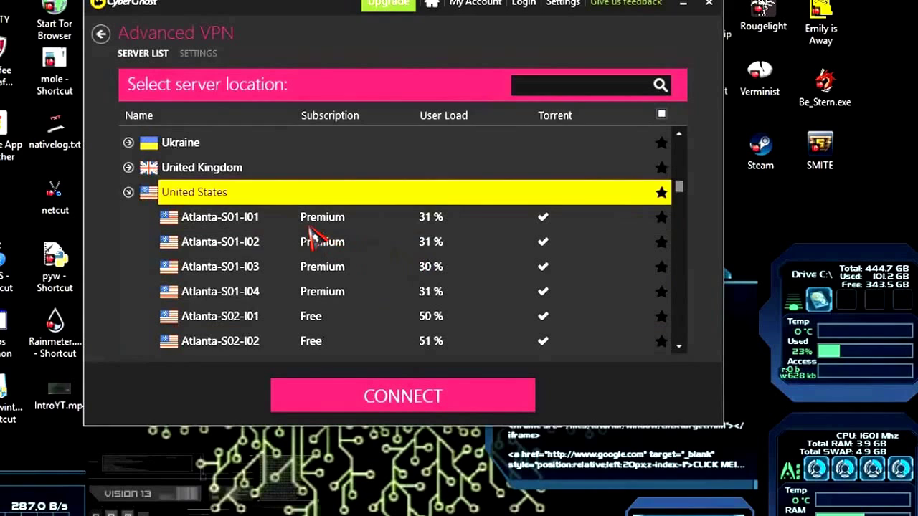
# Connect to the free United States server Atlanta-S02-I02 and reposition the CyberGhost window on the desktop.
pyautogui.scroll(-1, 314, 237)
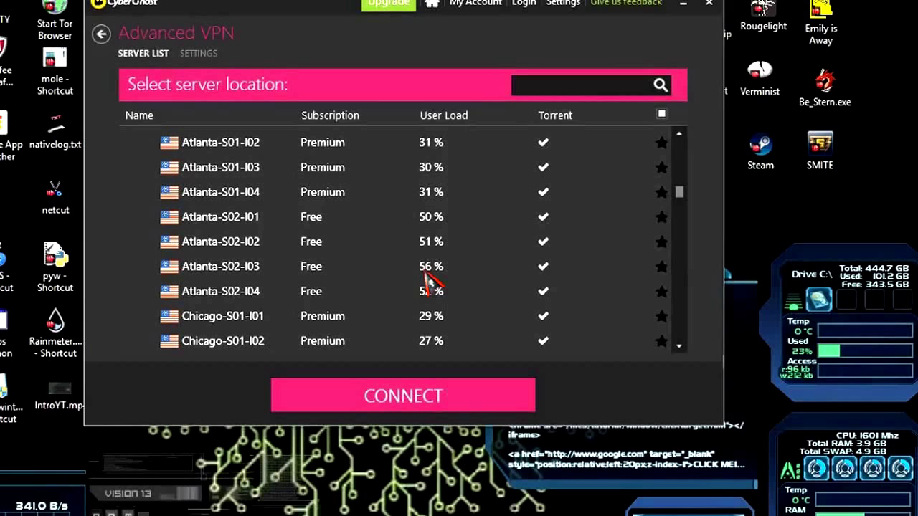
pyautogui.click(231, 245)
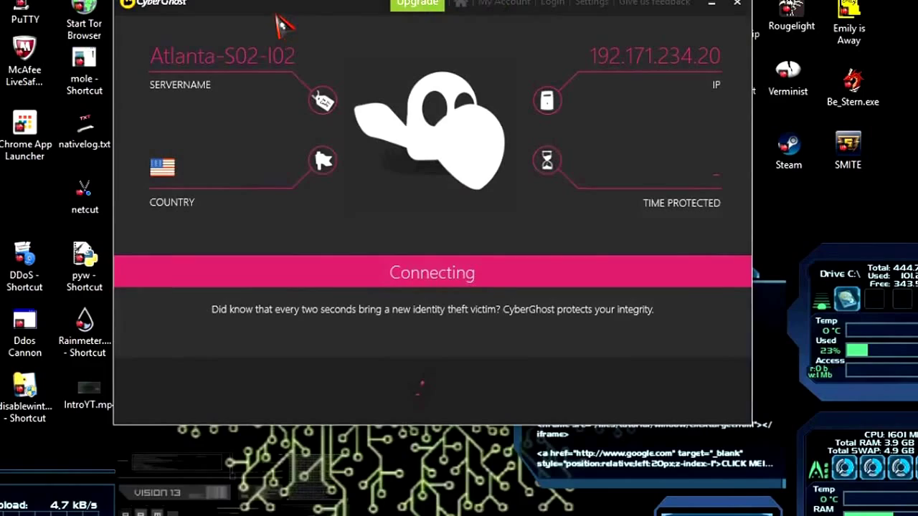
pyautogui.moveTo(282, 25); pyautogui.dragTo(294, 61)
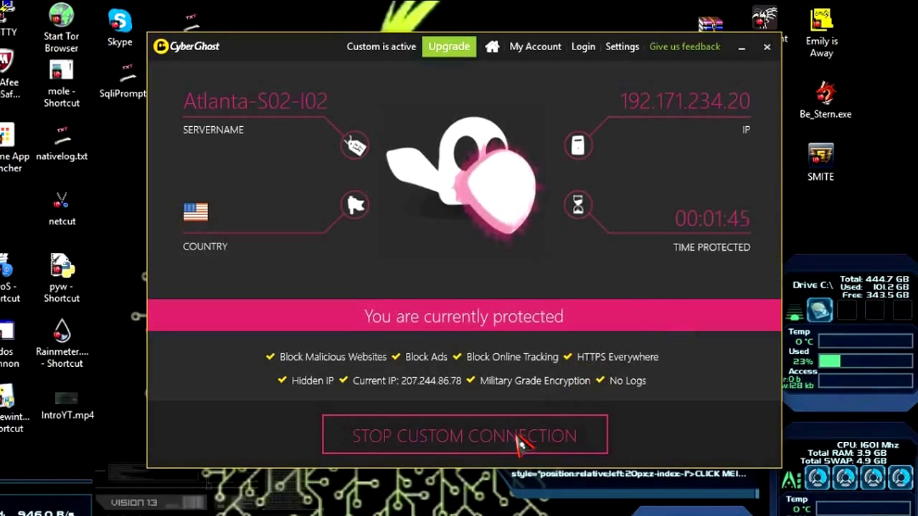
# Stop the custom VPN connection and go through the Download Anonymously intro to its connection settings.
pyautogui.click(496, 197)
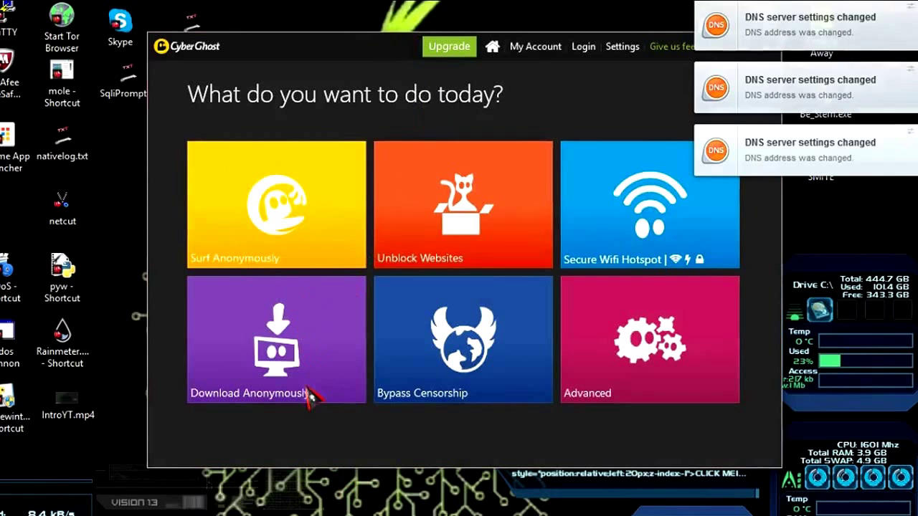
pyautogui.click(295, 387)
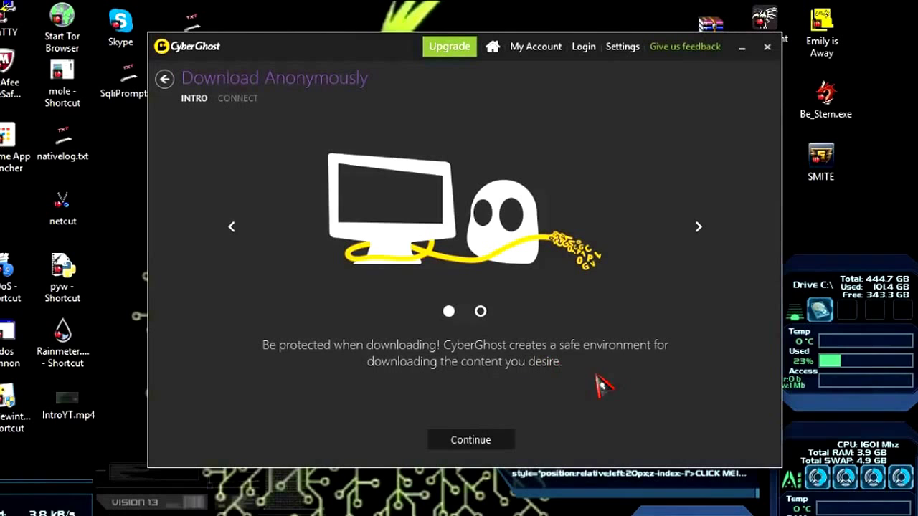
pyautogui.click(702, 233)
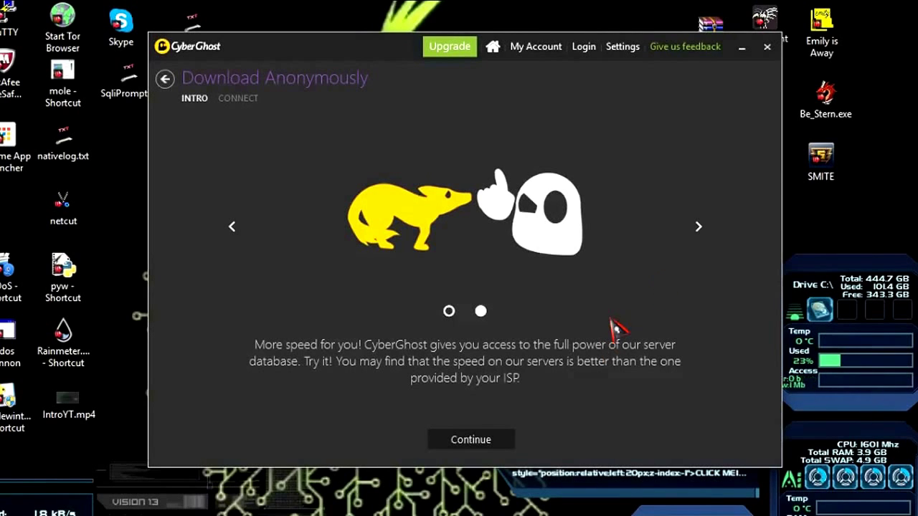
pyautogui.click(475, 438)
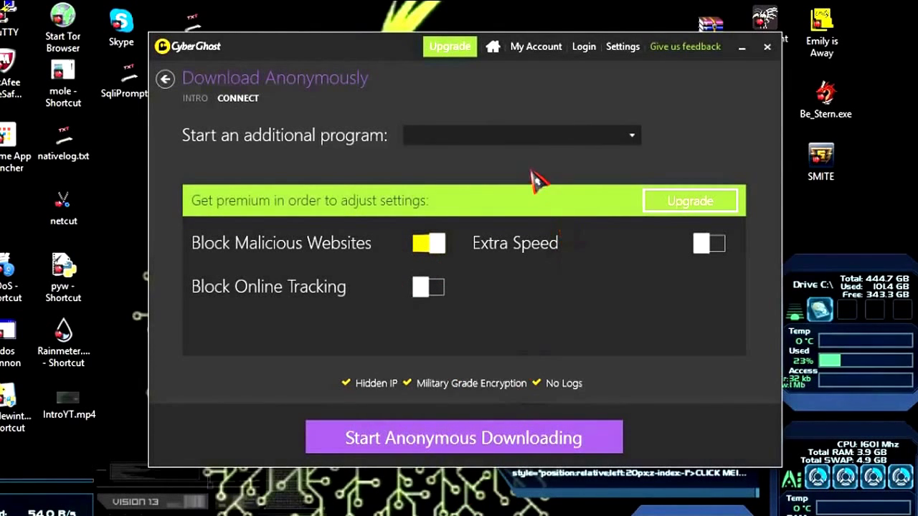
# Set the additional program for anonymous downloading to "Don't start an additional program".
pyautogui.click(562, 138)
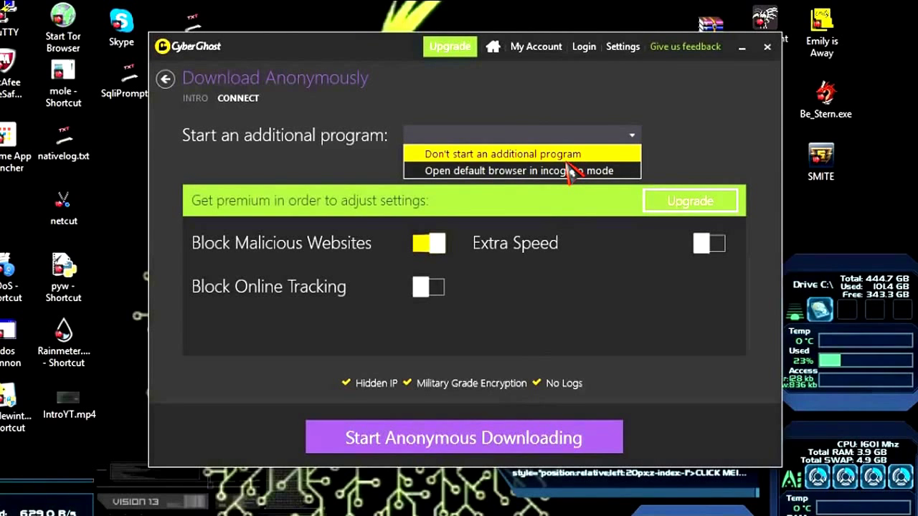
pyautogui.click(573, 154)
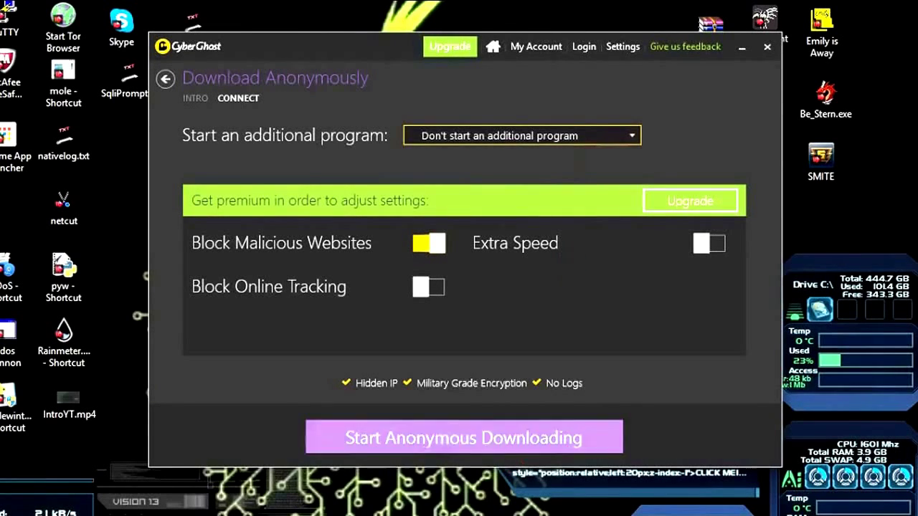
# Start anonymous downloading and minimize the CyberGhost window to the desktop.
pyautogui.click(428, 441)
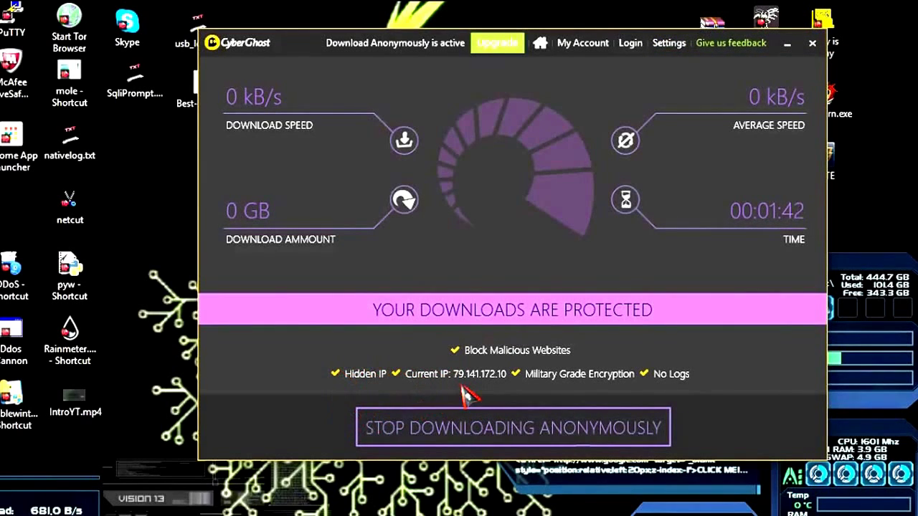
pyautogui.click(786, 43)
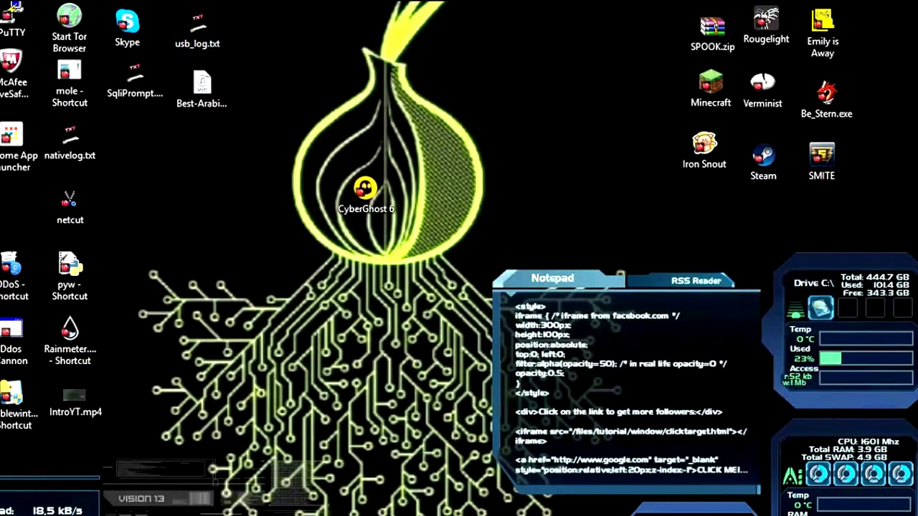
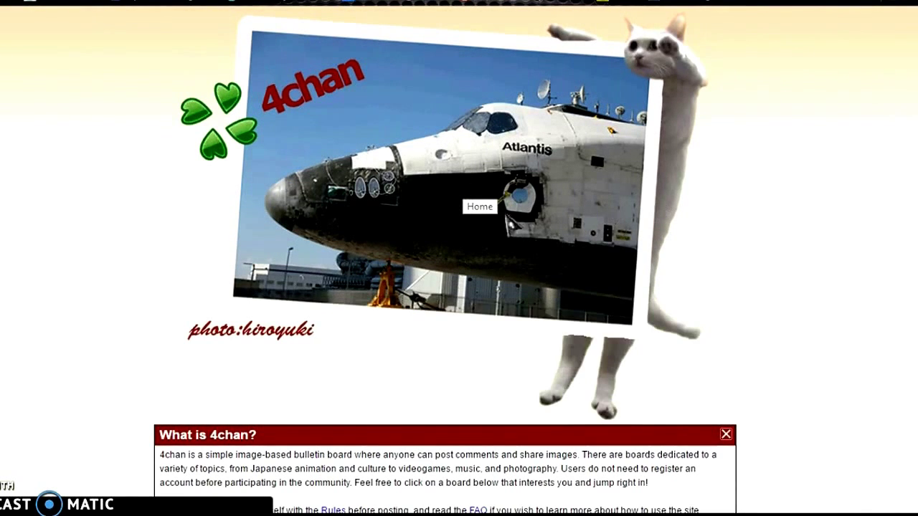
# Save the Atlantis image from the 4chan home page as the PNG file atlantis_longcat2.png.
pyautogui.rightClick(508, 198)
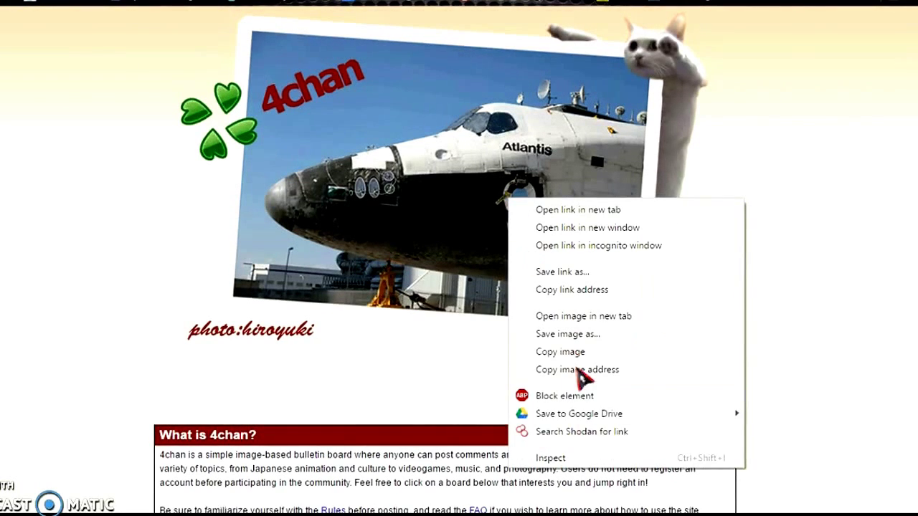
pyautogui.click(566, 334)
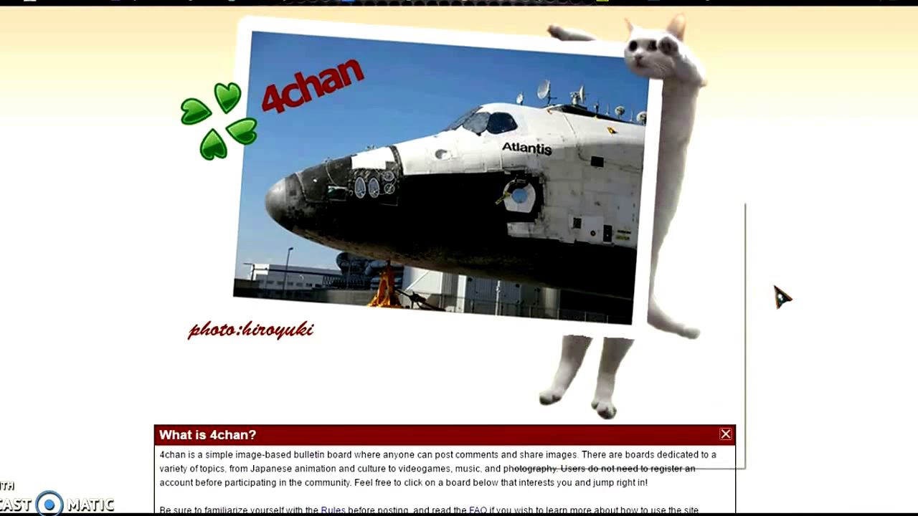
pyautogui.rightClick(506, 291)
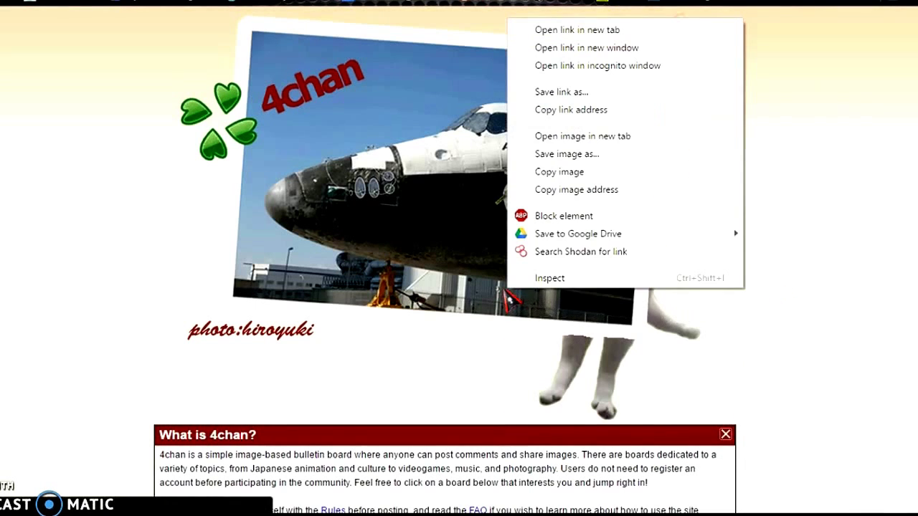
pyautogui.click(589, 154)
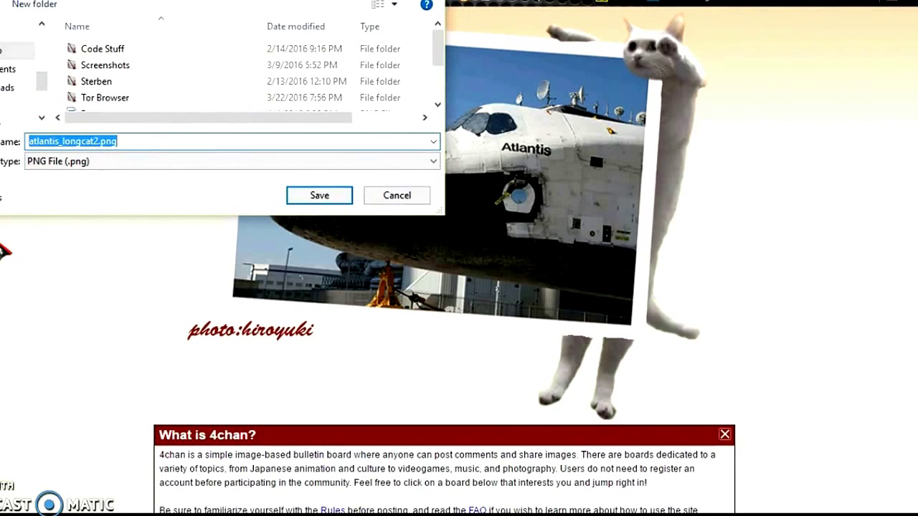
pyautogui.click(348, 203)
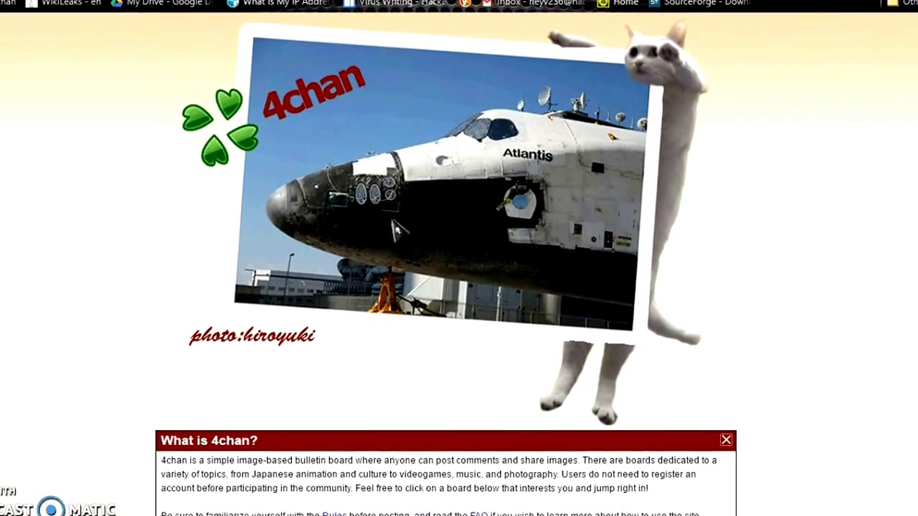
# Look over the 4chan home page and go to the bookmarked SourceForge site.
pyautogui.scroll(-3, 258, 316)
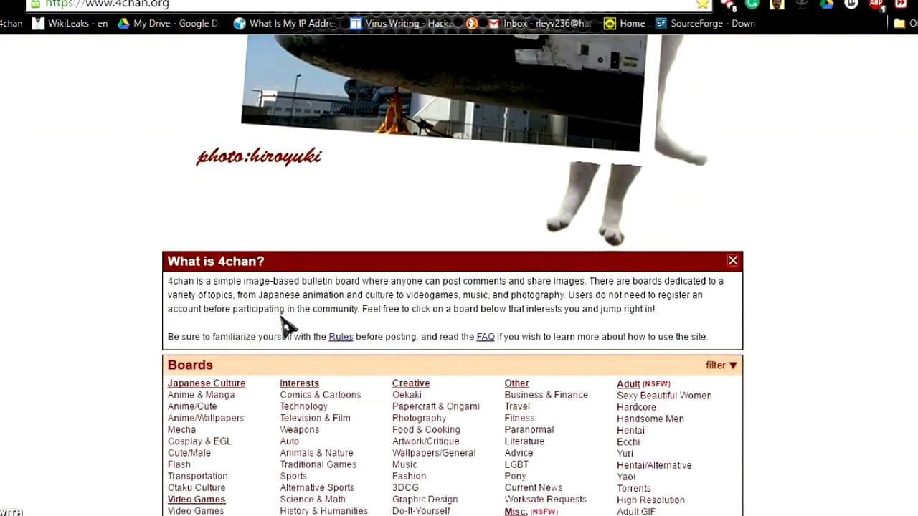
pyautogui.scroll(2, 283, 304)
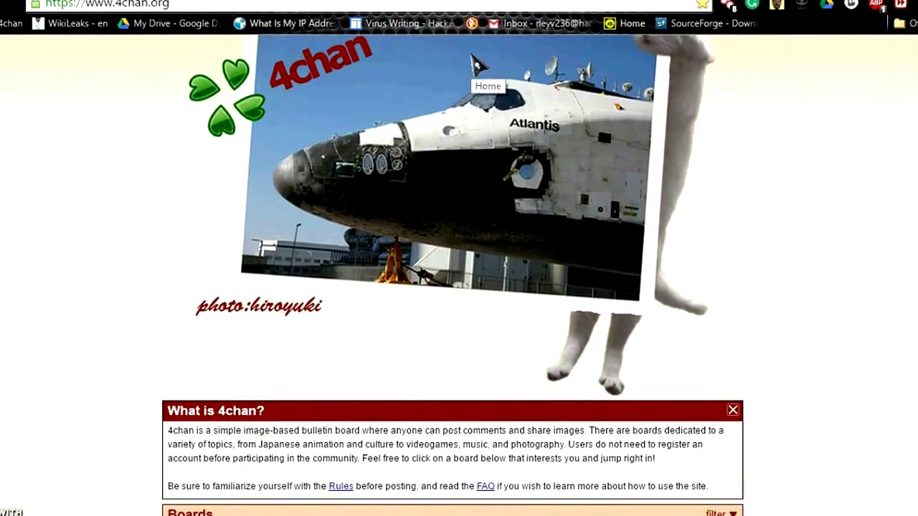
pyautogui.click(666, 23)
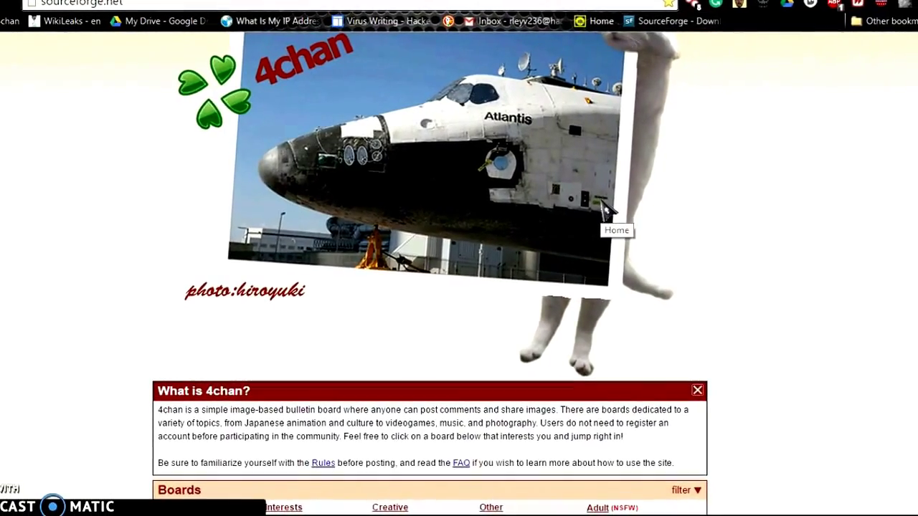
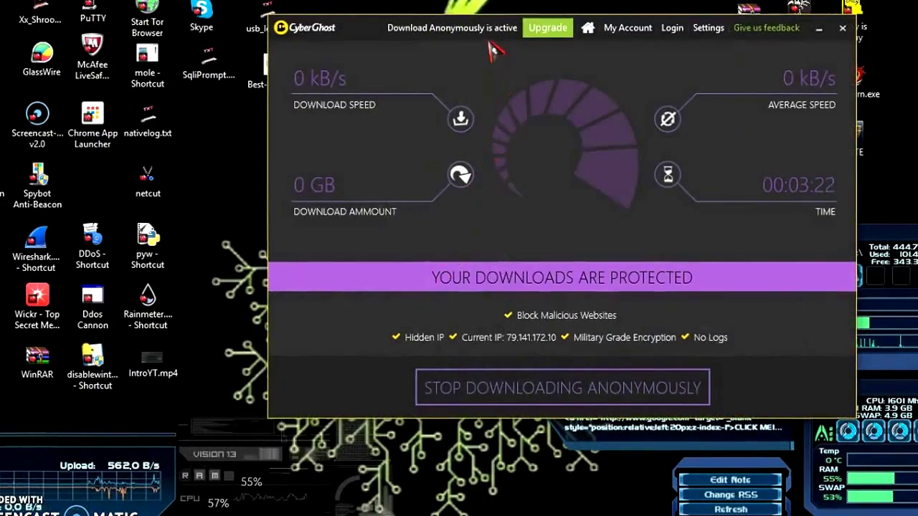
# Reposition the CyberGhost window and stop the anonymous downloading connection.
pyautogui.moveTo(347, 29); pyautogui.dragTo(317, 26)
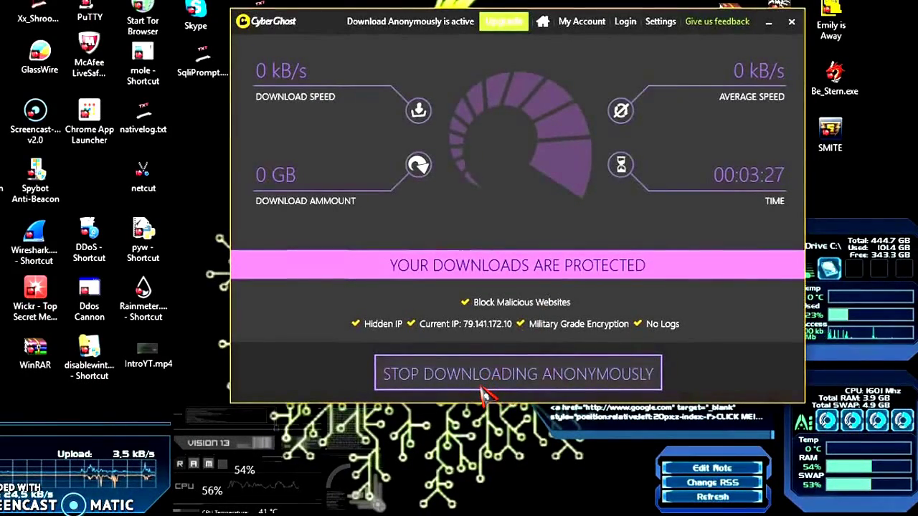
pyautogui.click(482, 388)
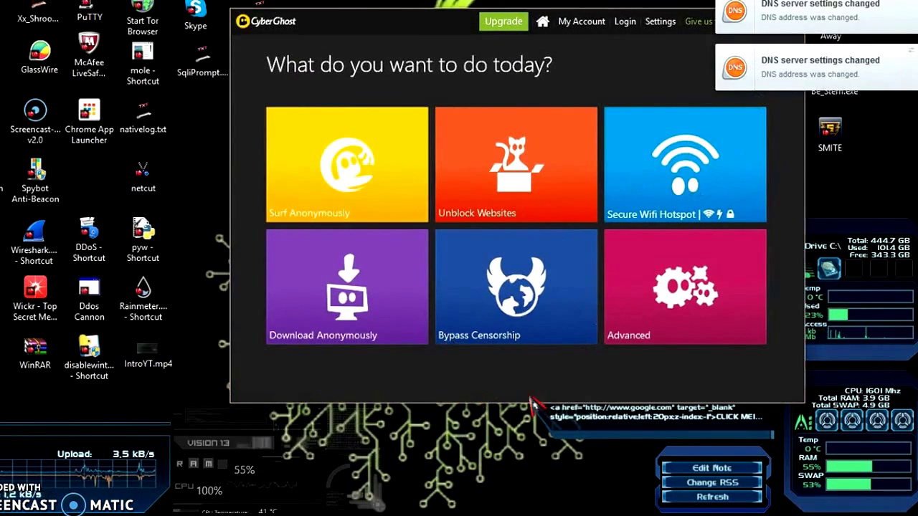
# Go through the Bypass Censorship intro and start the free censorship bypass connection.
pyautogui.click(534, 301)
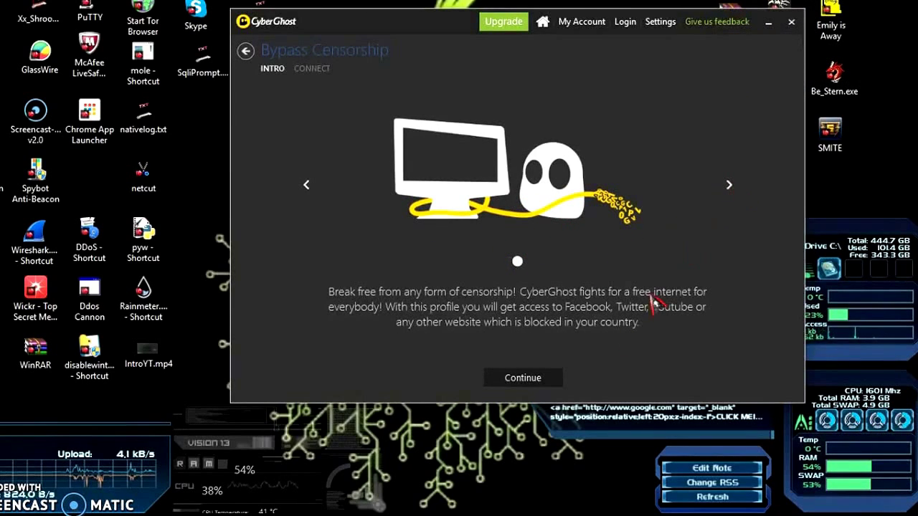
pyautogui.click(550, 382)
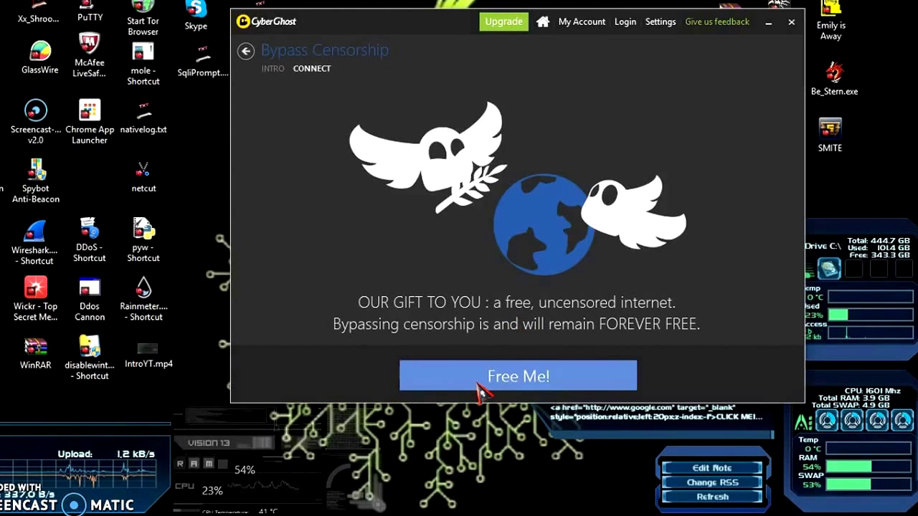
pyautogui.click(575, 375)
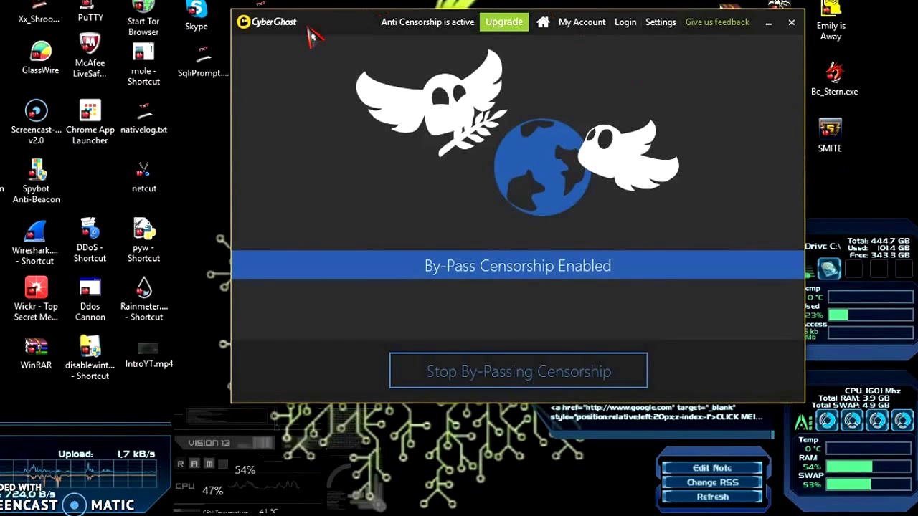
# Stop by-passing censorship, and briefly view the Advanced VPN server list before returning to the profile overview.
pyautogui.moveTo(320, 30); pyautogui.dragTo(526, 63)
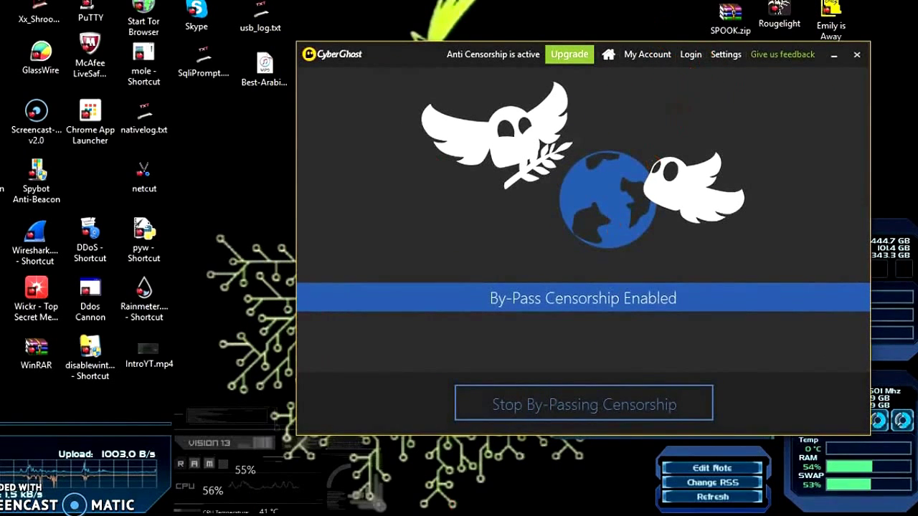
pyautogui.click(633, 410)
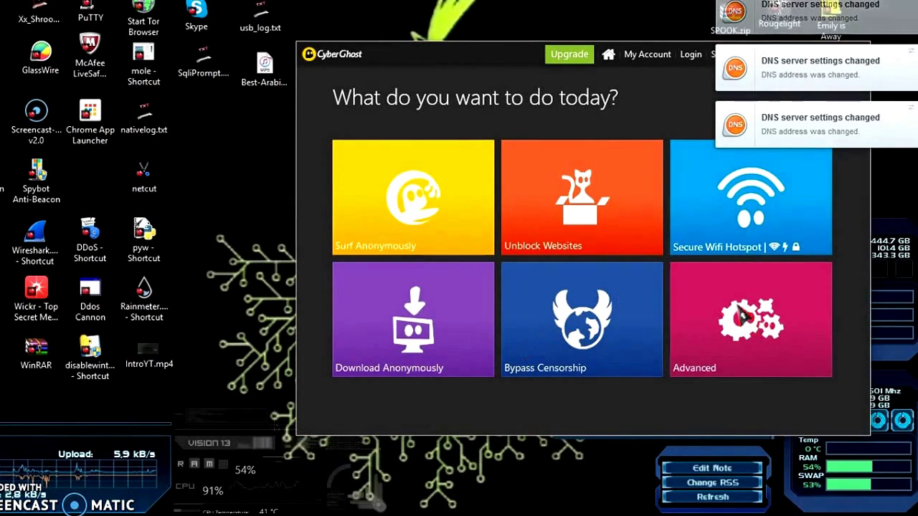
pyautogui.click(731, 347)
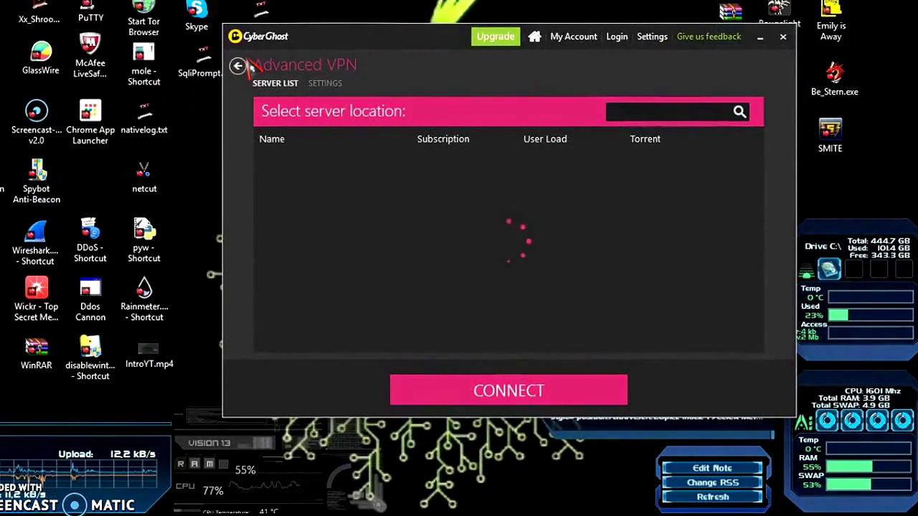
pyautogui.click(238, 66)
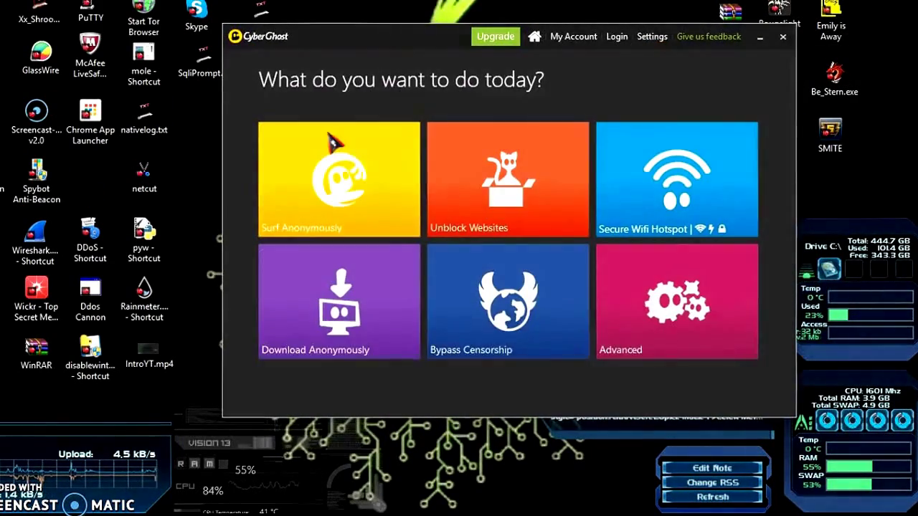
# In the general settings, enable automatic start during system startup and keep the latest settings always remembered.
pyautogui.click(643, 40)
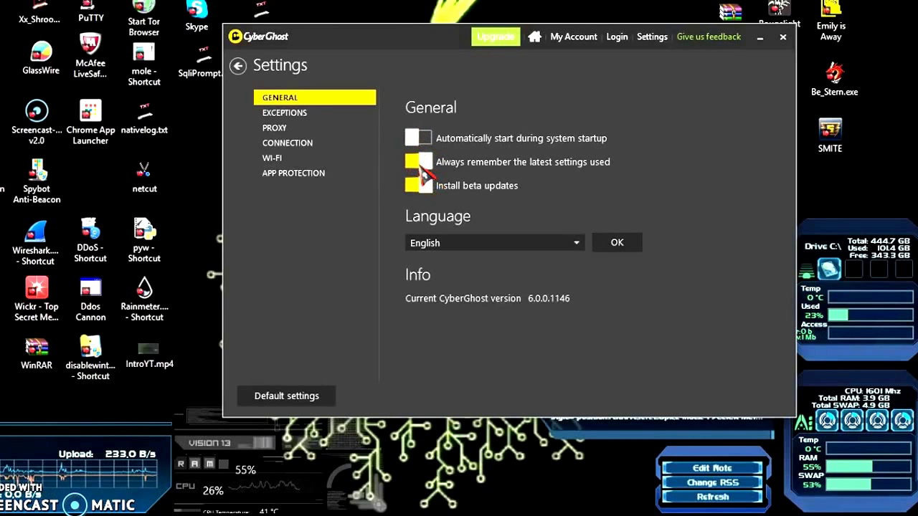
pyautogui.click(423, 163)
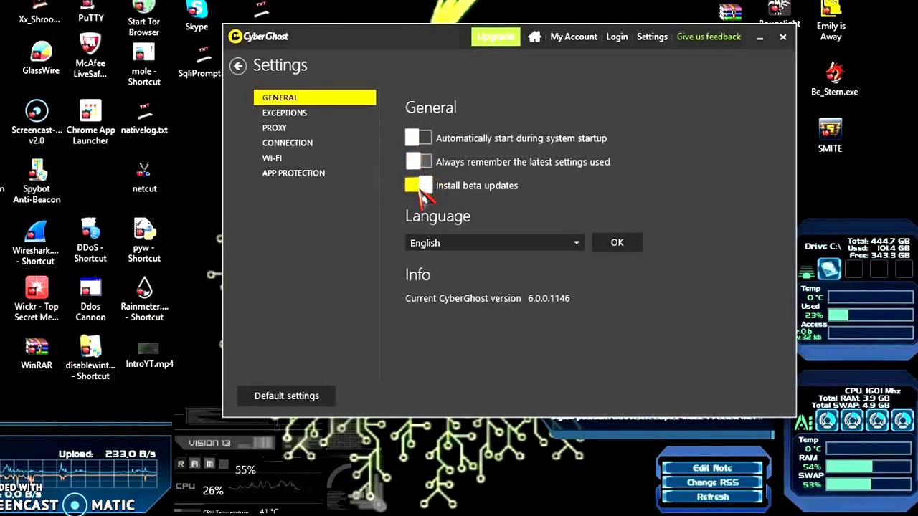
pyautogui.click(422, 138)
# Go past the Exceptions and Proxy settings and enable TCP instead of UDP in the Connection settings.
pyautogui.click(320, 112)
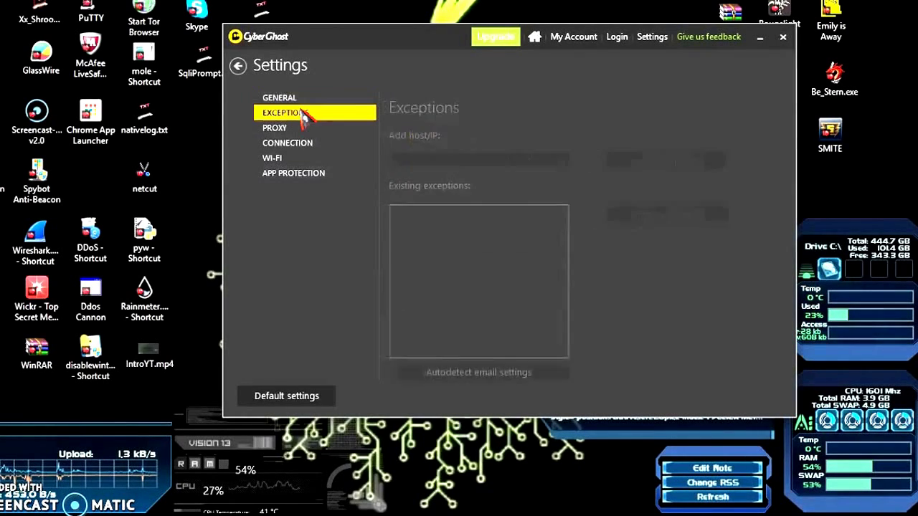
pyautogui.click(297, 129)
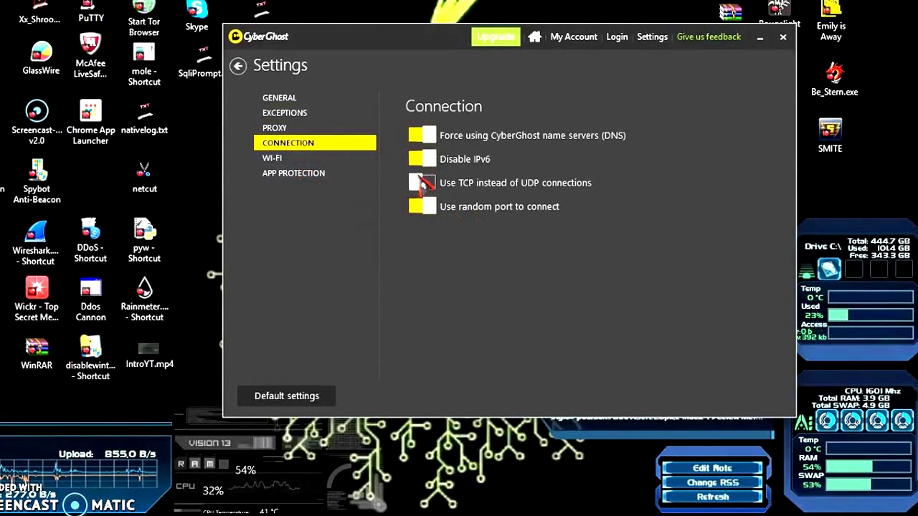
pyautogui.click(434, 187)
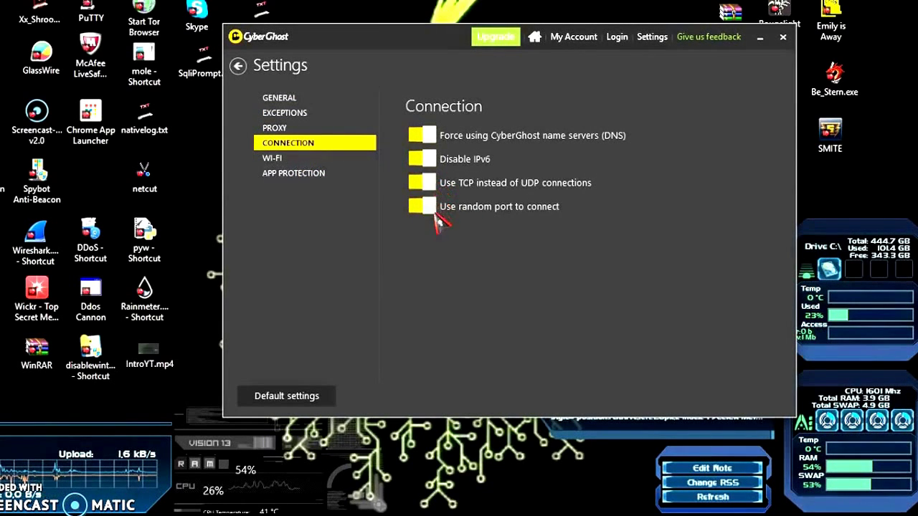
# Review the Wi-Fi, App Protection and General settings and close the CyberGhost window.
pyautogui.click(306, 160)
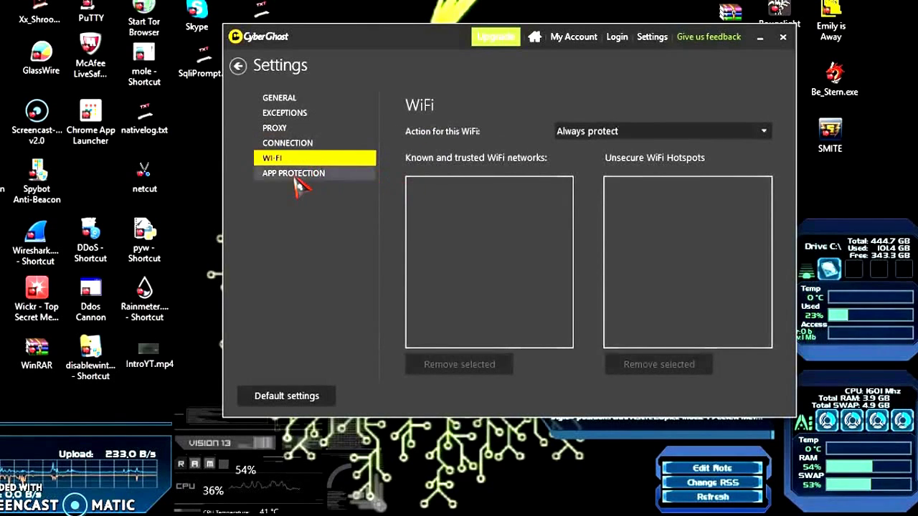
pyautogui.click(304, 182)
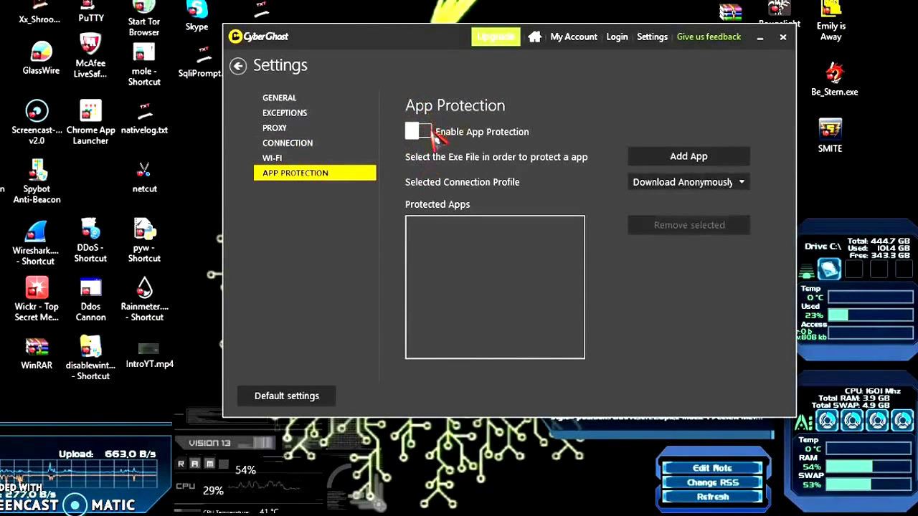
pyautogui.click(312, 99)
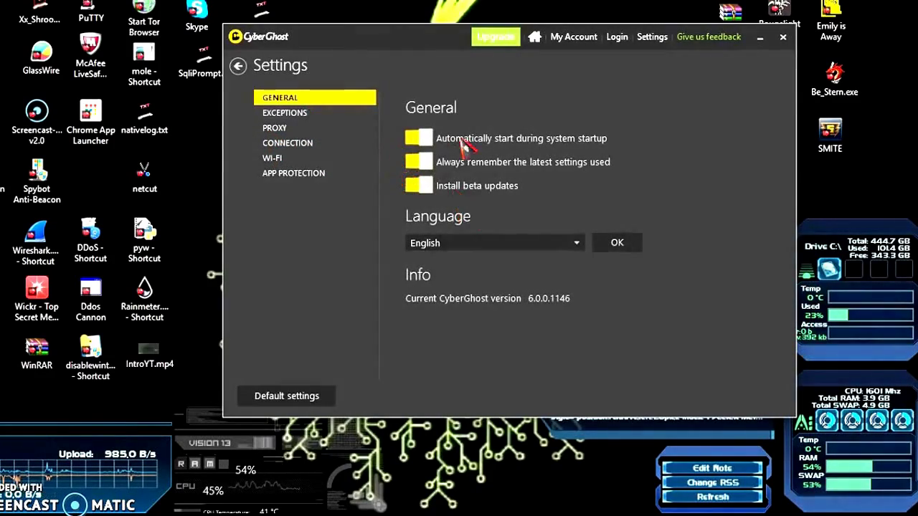
pyautogui.click(782, 36)
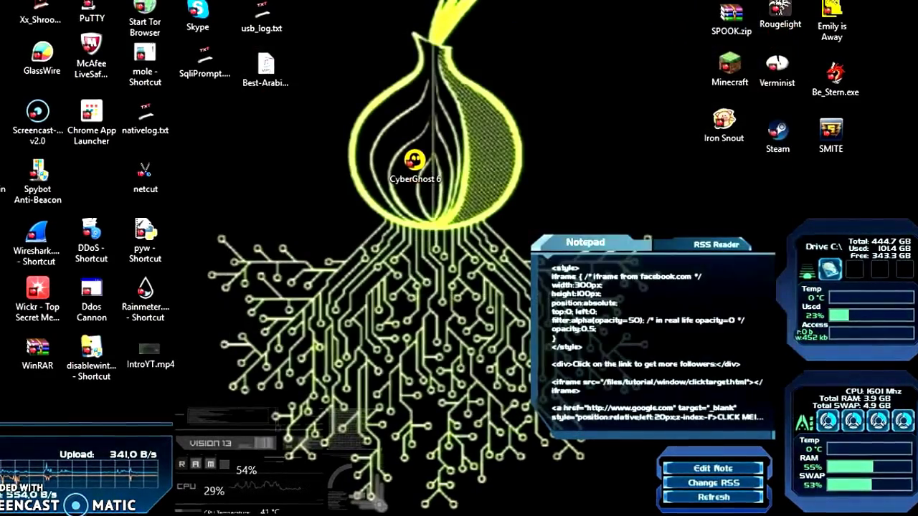
# Restore the full CyberGhost window from its system tray quick view.
pyautogui.click(759, 2)
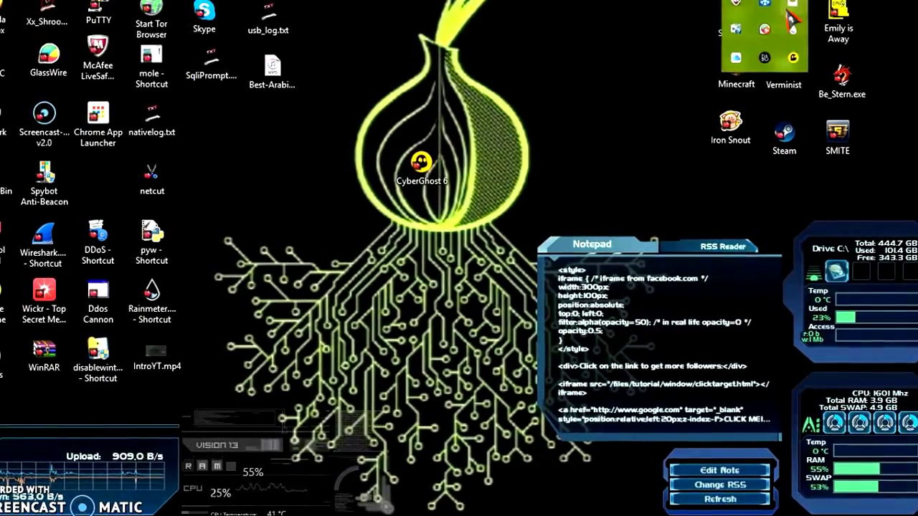
pyautogui.click(794, 59)
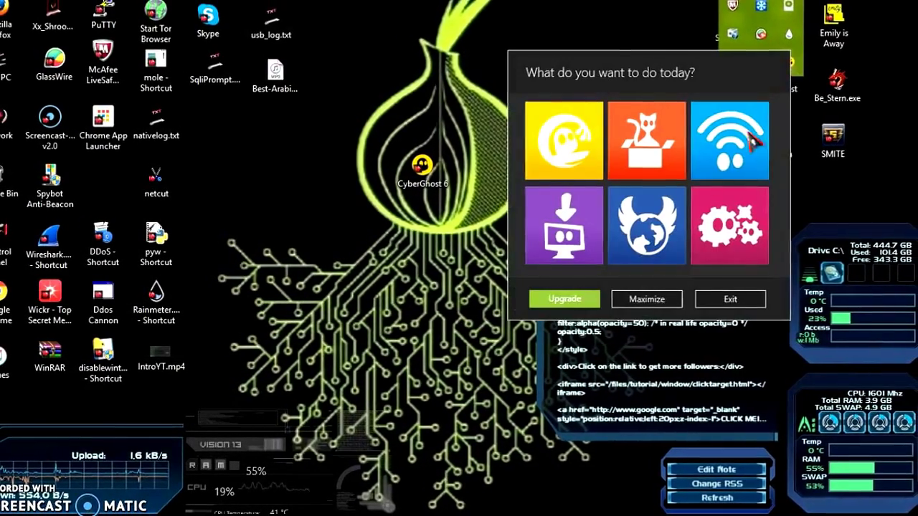
pyautogui.click(649, 300)
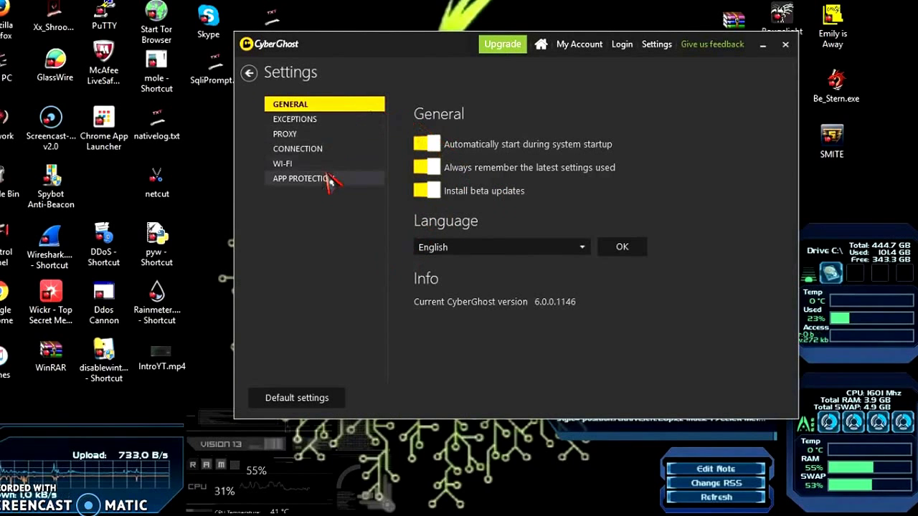
# Check the Connection settings once more and open the Advanced profile's server list.
pyautogui.click(311, 152)
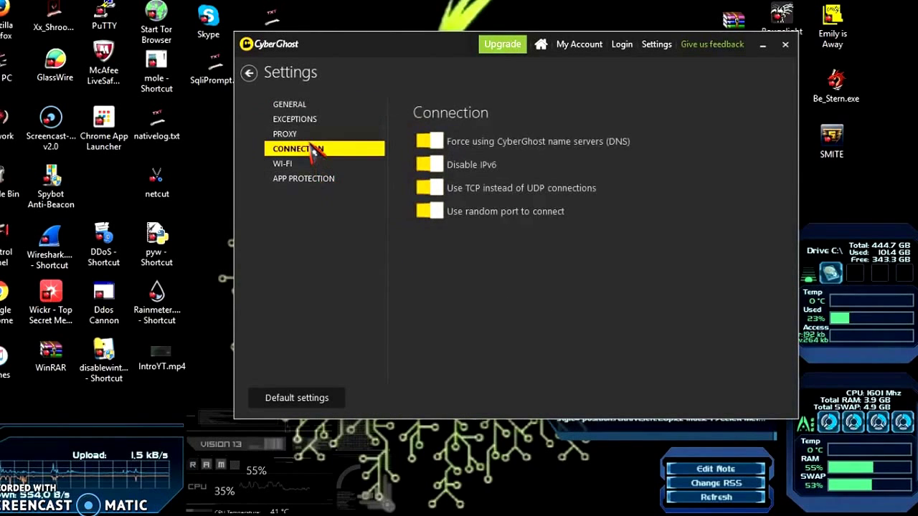
pyautogui.click(249, 73)
pyautogui.click(658, 309)
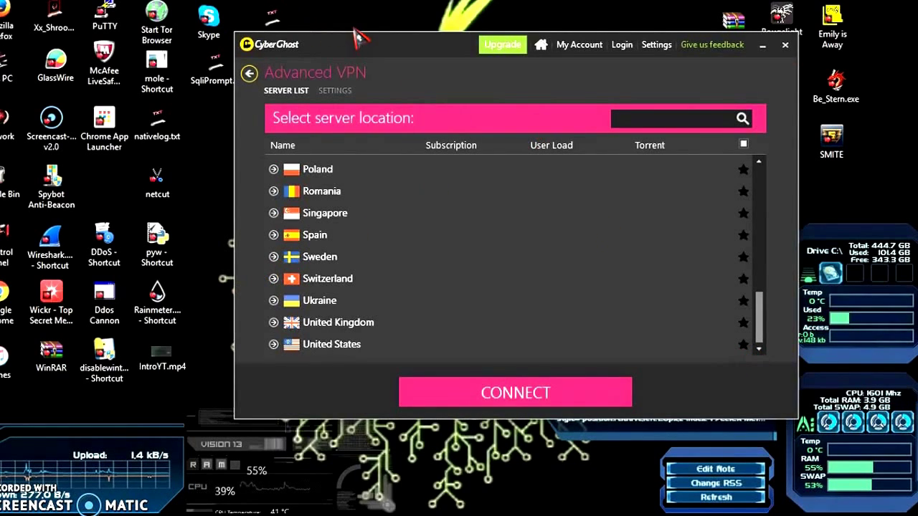
pyautogui.click(646, 116)
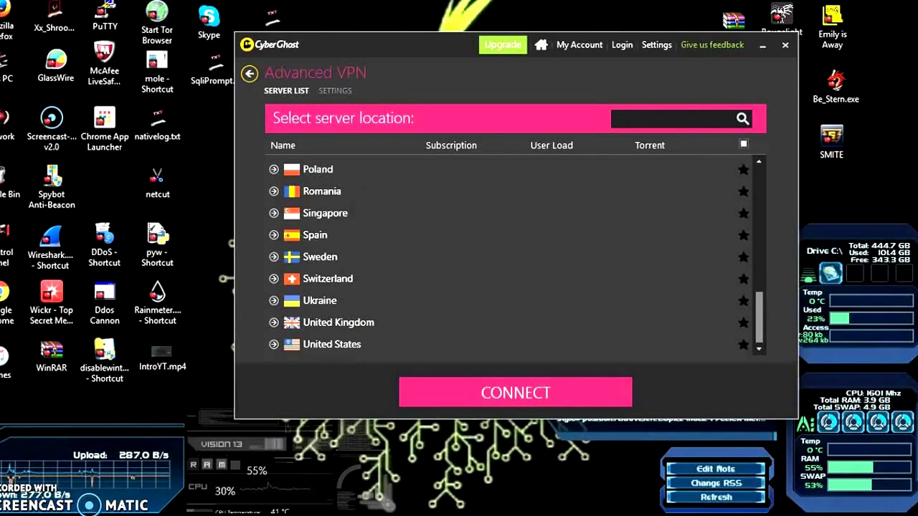
pyautogui.press('Print')
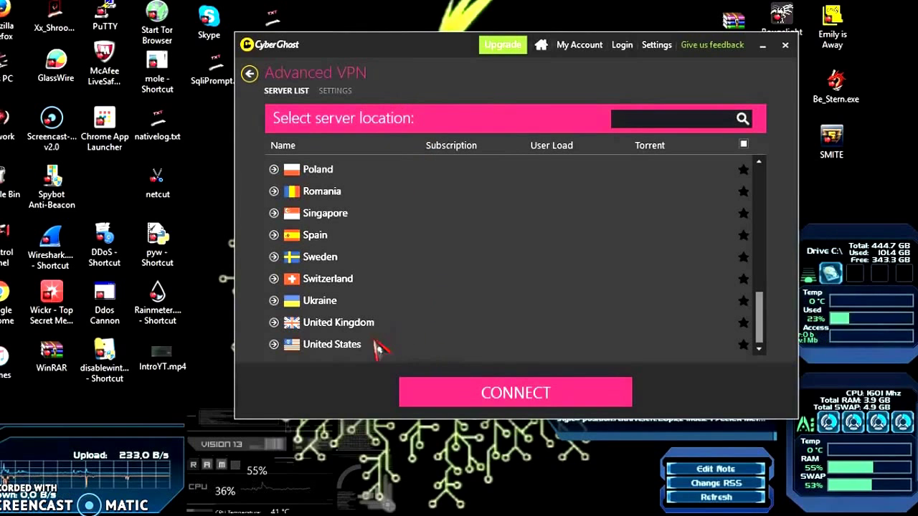
# Expand the United States entry in the server list and select the free server Atlanta-S02-I03.
pyautogui.click(273, 344)
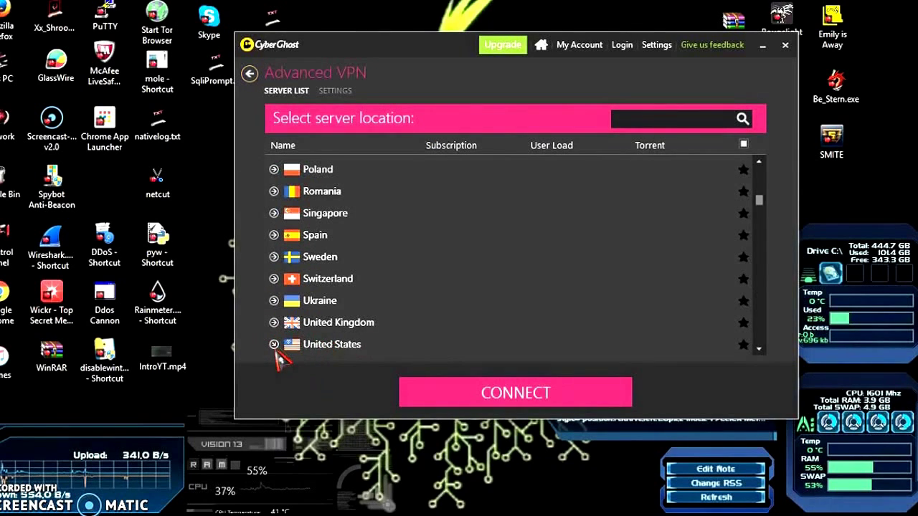
pyautogui.scroll(-5, 369, 283)
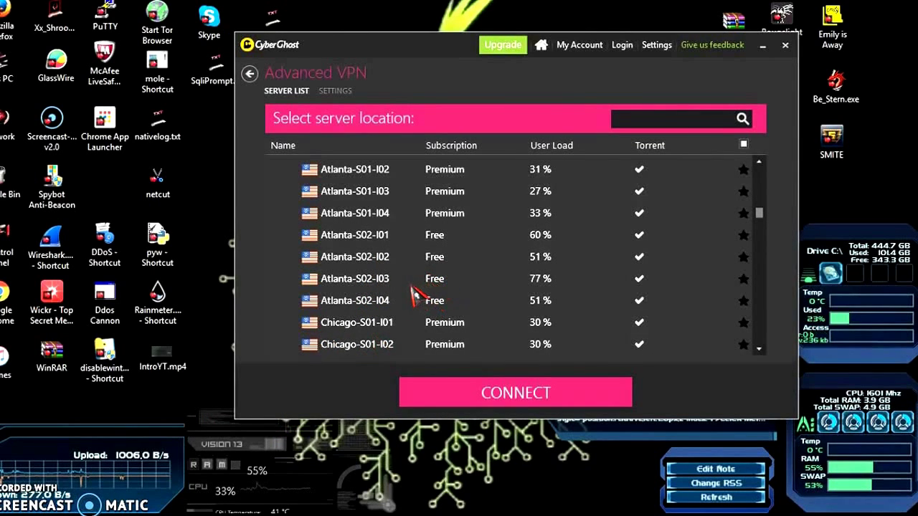
pyautogui.click(412, 287)
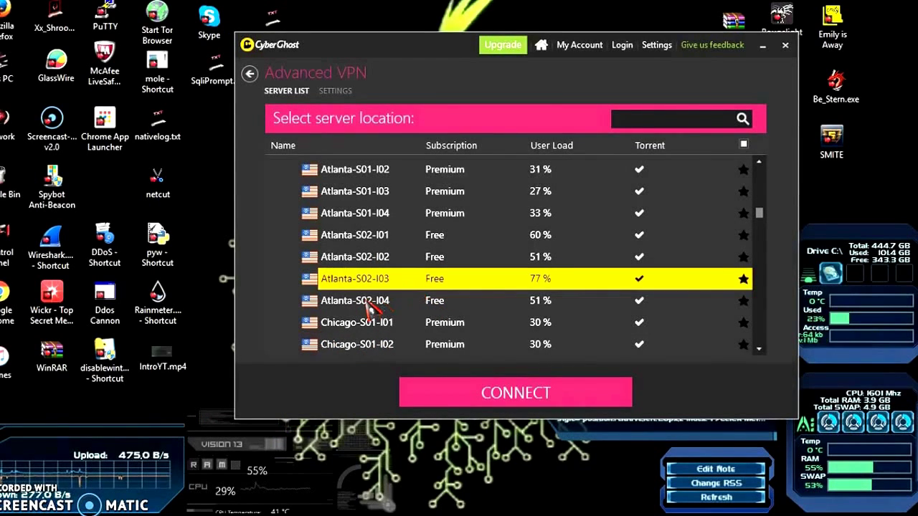